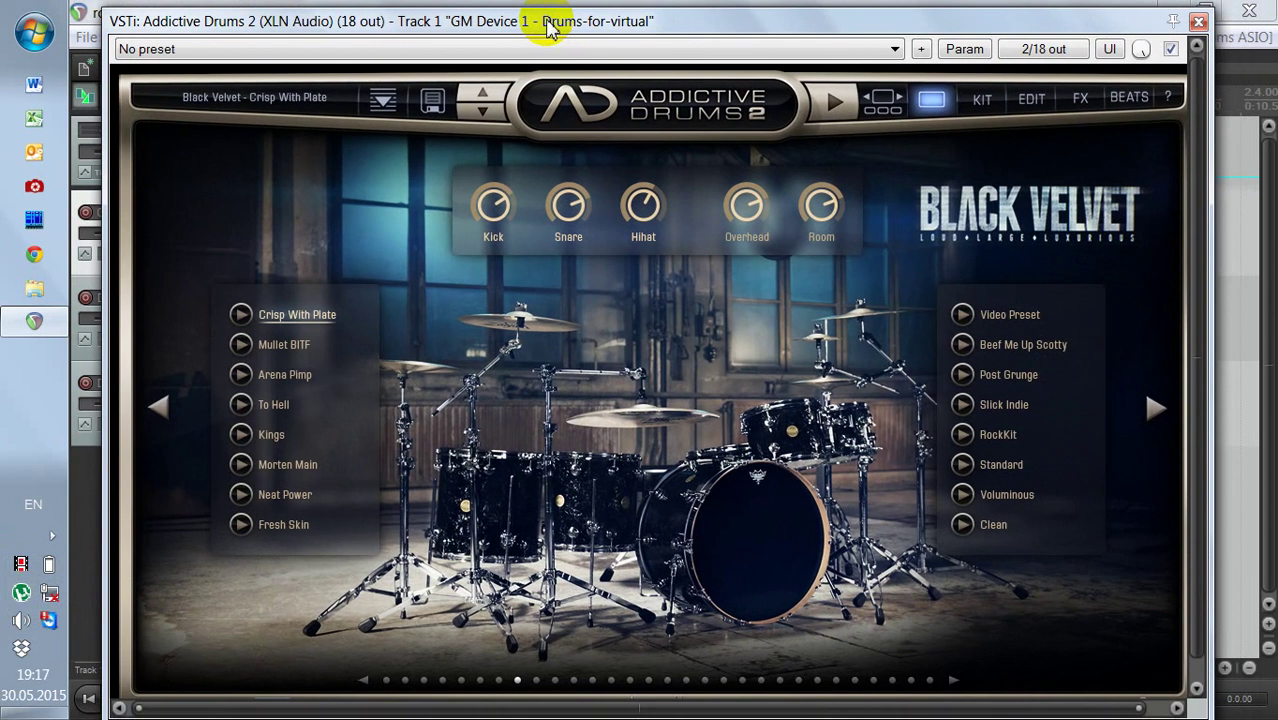
Step: Close the Addictive Drums 2 window and open the Add FX browser for the second track, Drums-for-virtual-1
left_click(1198, 21)
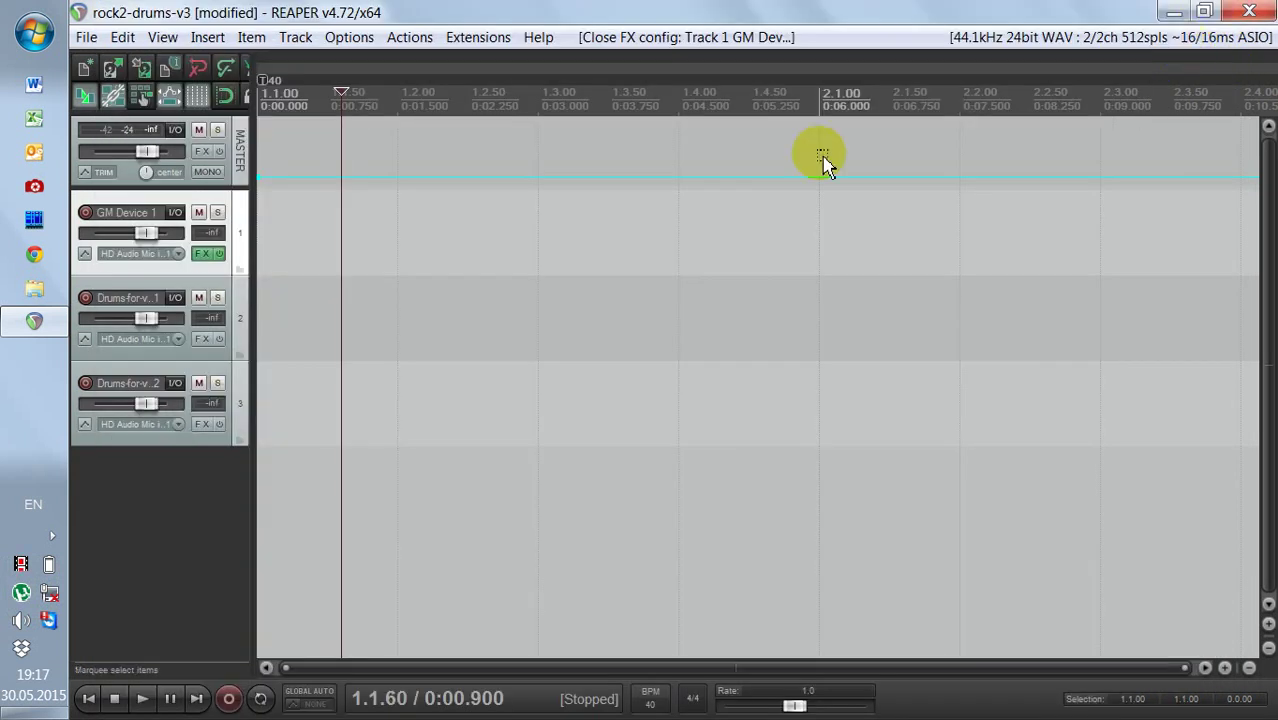
right_click(204, 254)
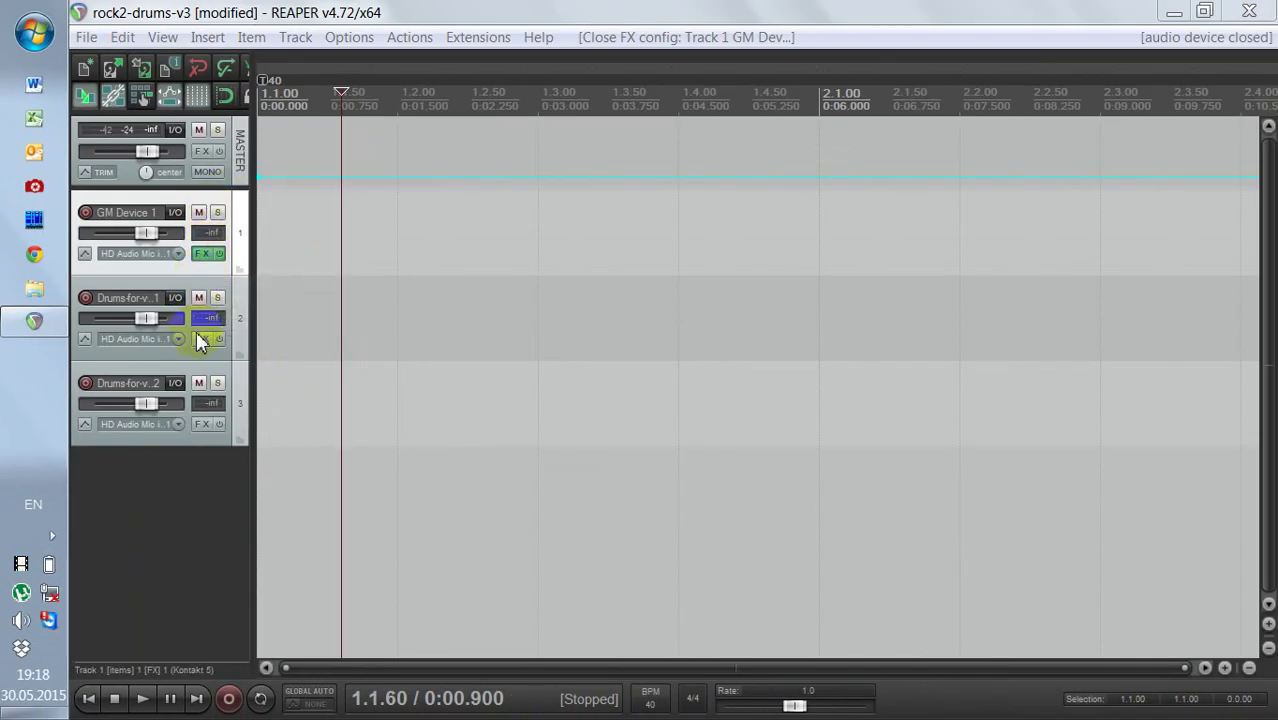
right_click(200, 341)
mouse_move(230, 384)
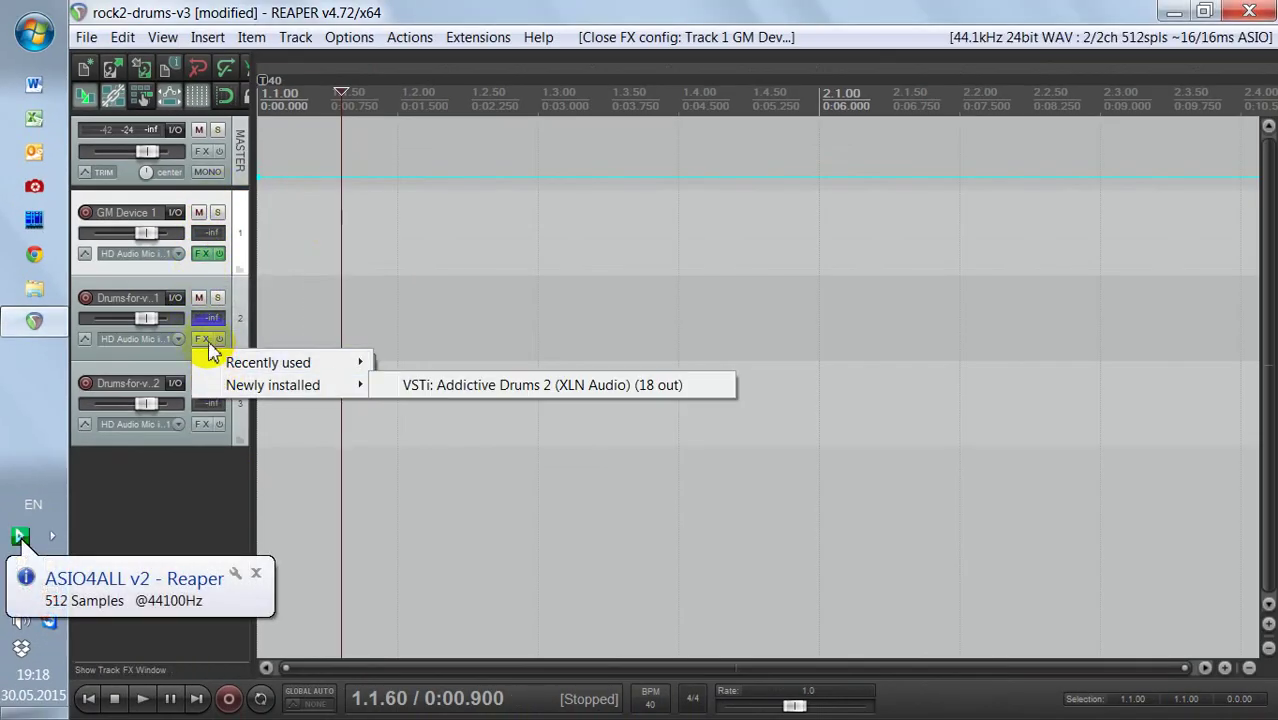
left_click(207, 339)
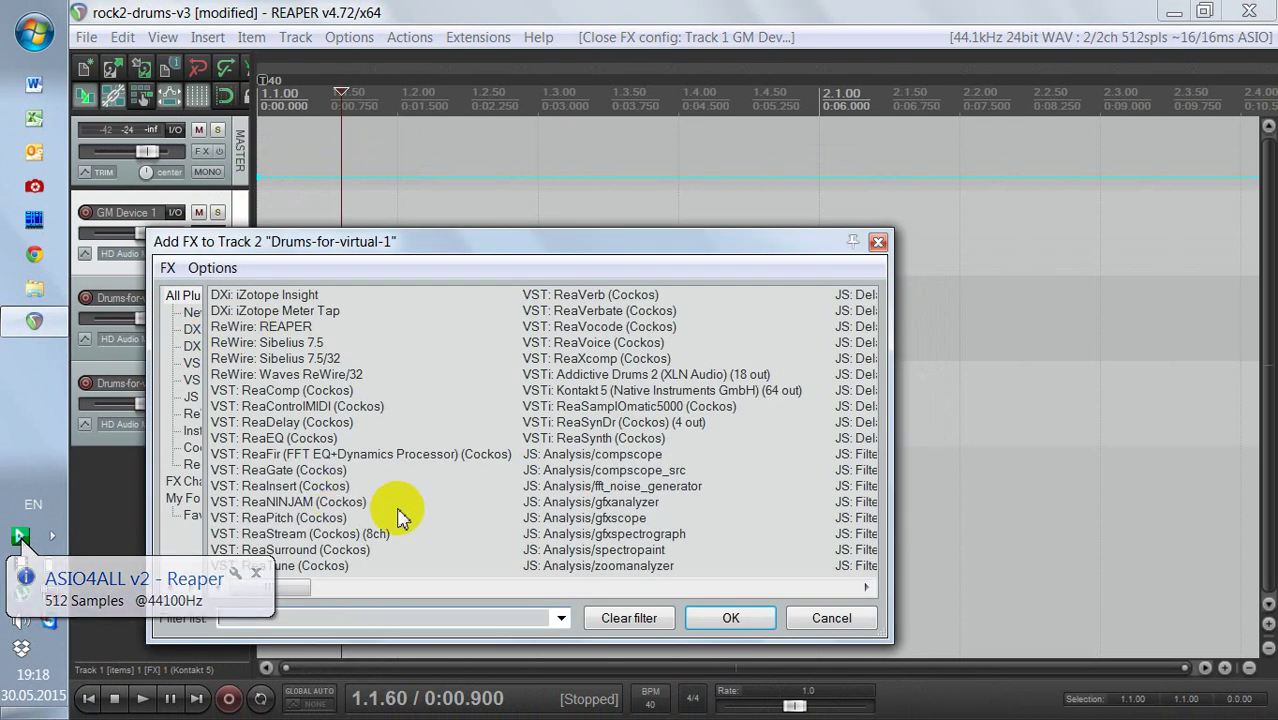
Step: Filter the plug-ins by "addic" and try to add VSTi: Addictive Drums 2 (XLN Audio) (18 out) to track 2
type("konta")
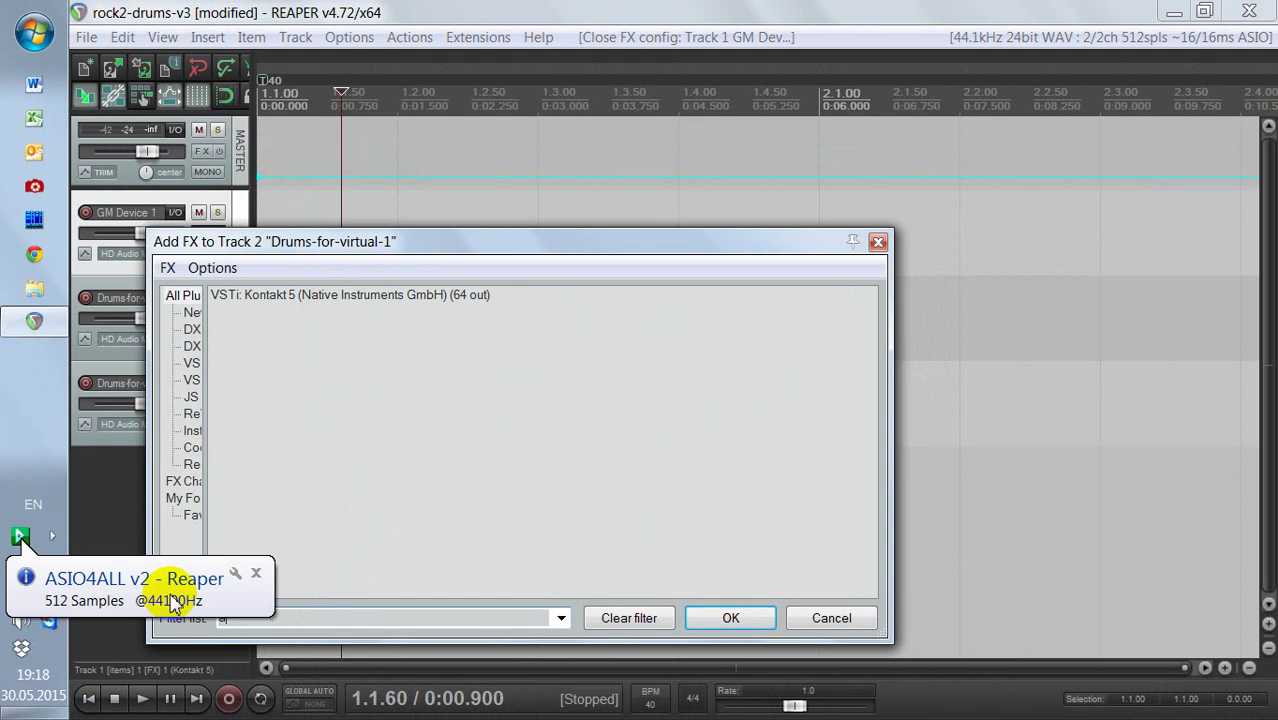
type("dd")
key("ctrl+a")
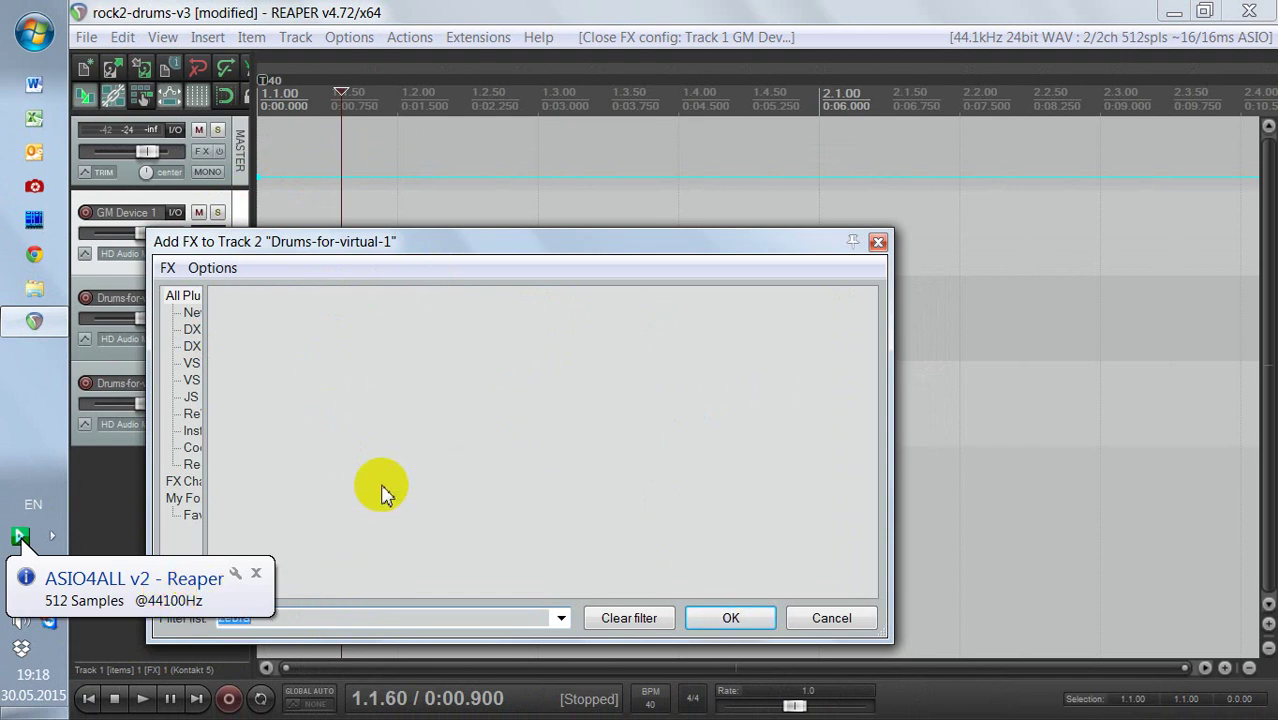
type("ad")
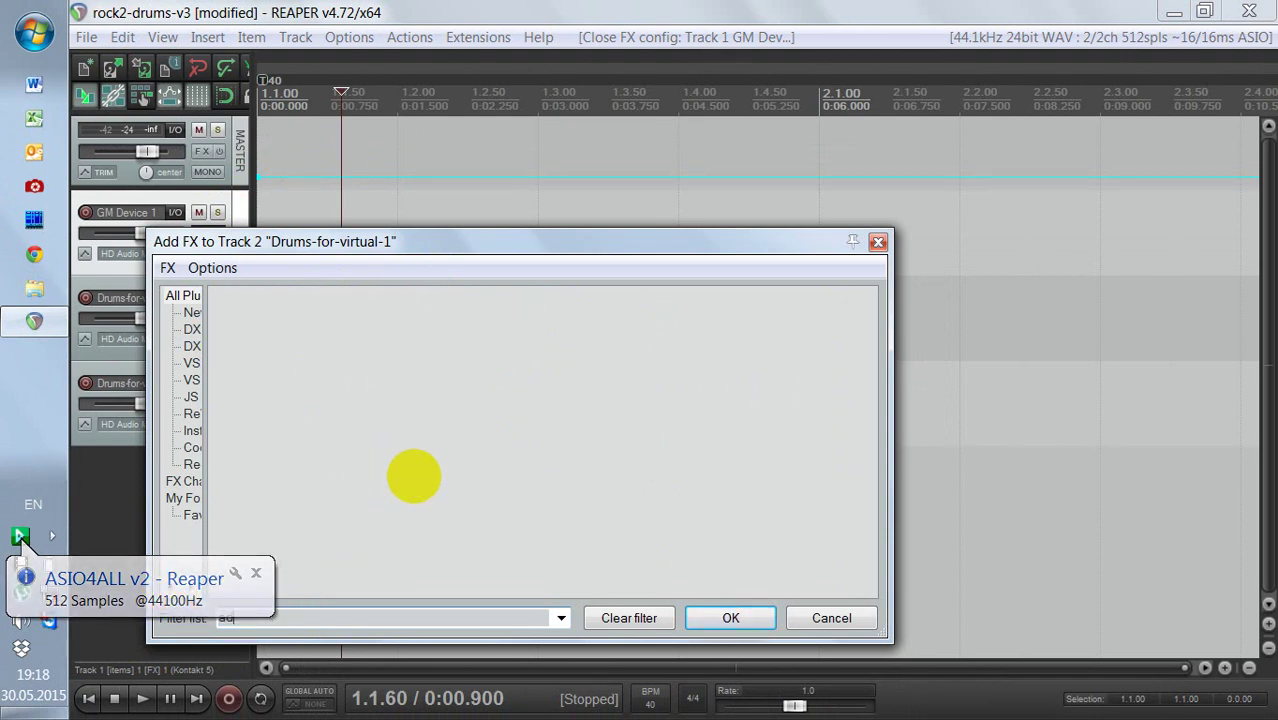
type("dic")
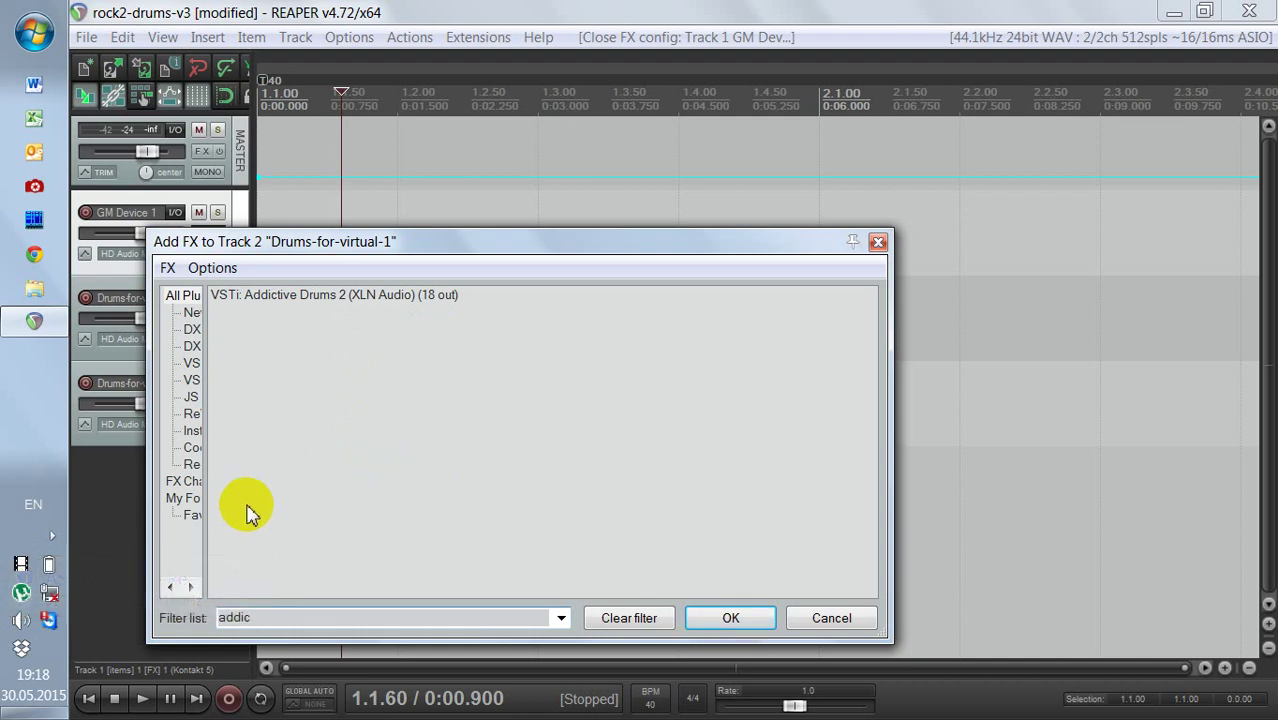
double_click(351, 296)
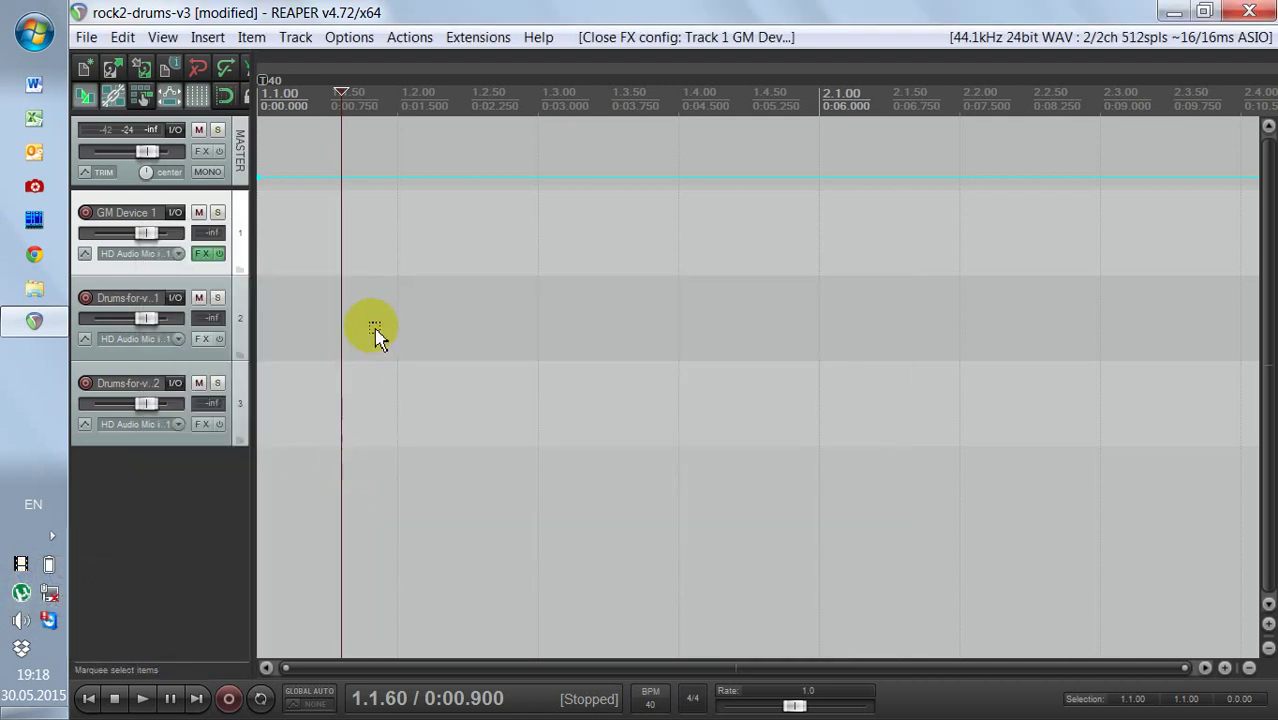
Step: Open the Addictive Drums 2 instrument on the GM Device 1 track
right_click(205, 255)
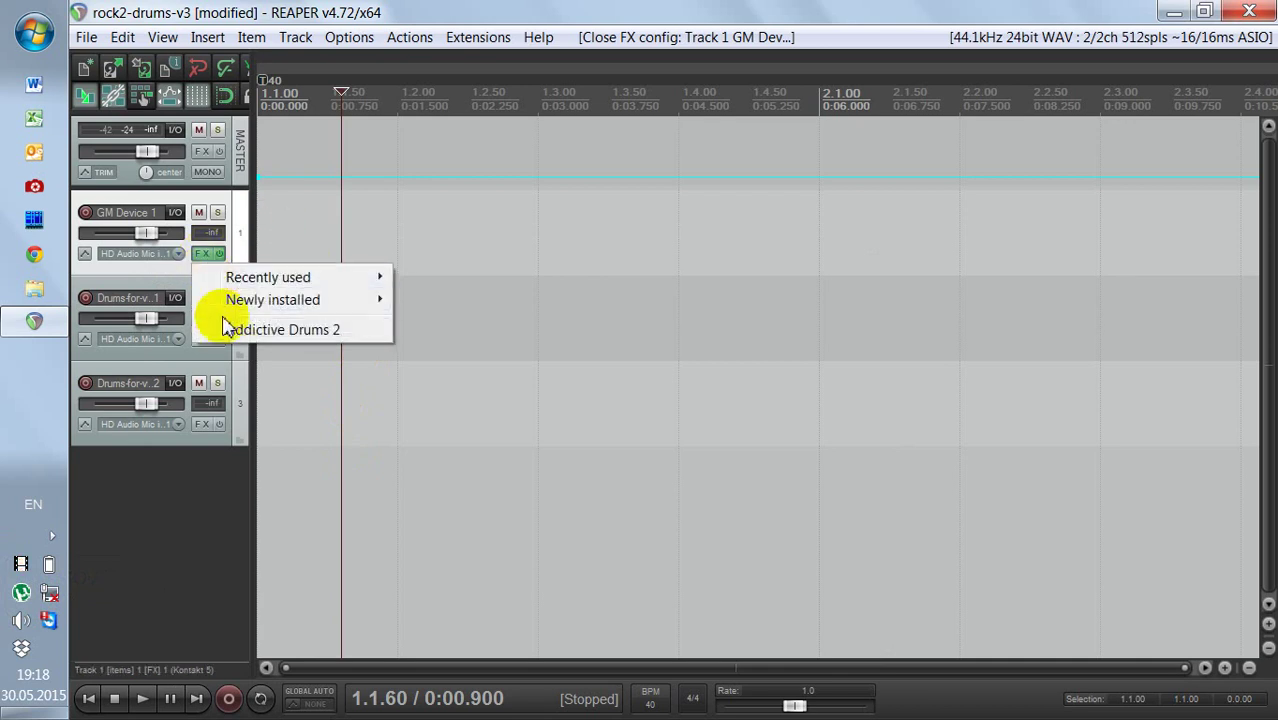
left_click(228, 331)
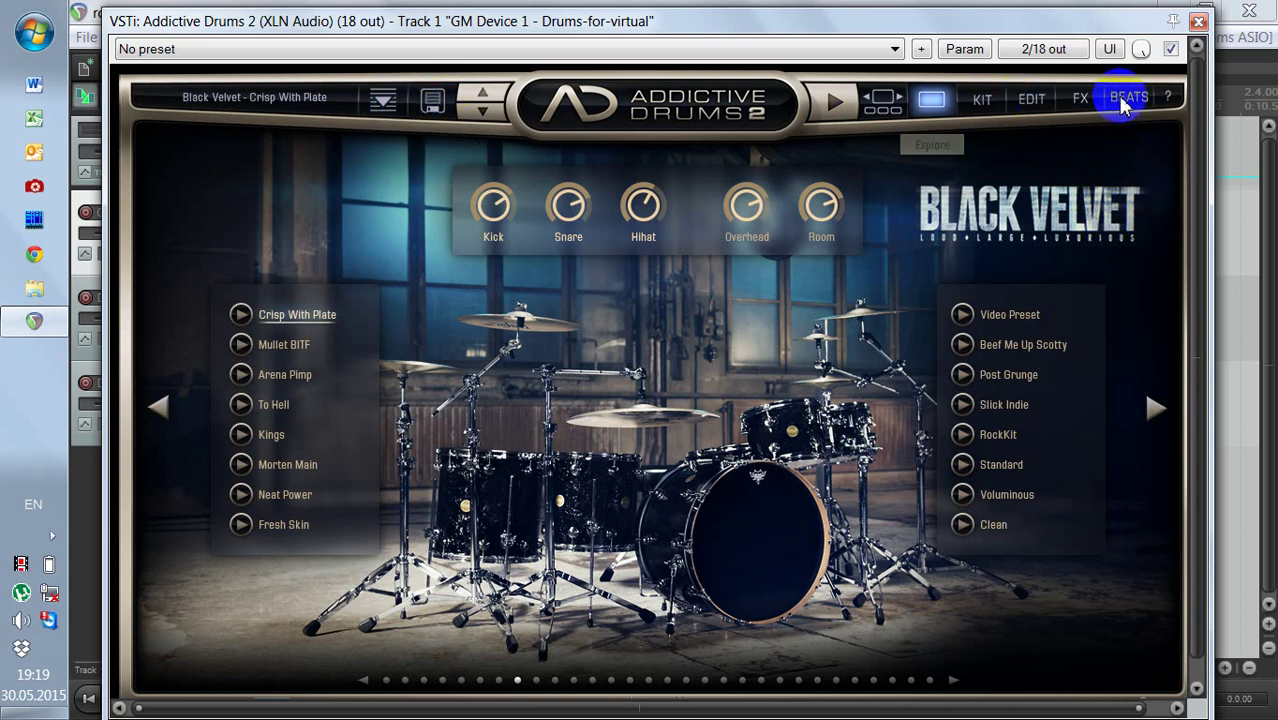
Step: Look through the plug-in's help options, including the Addictive Drums 2 Manual entry
left_click(1167, 100)
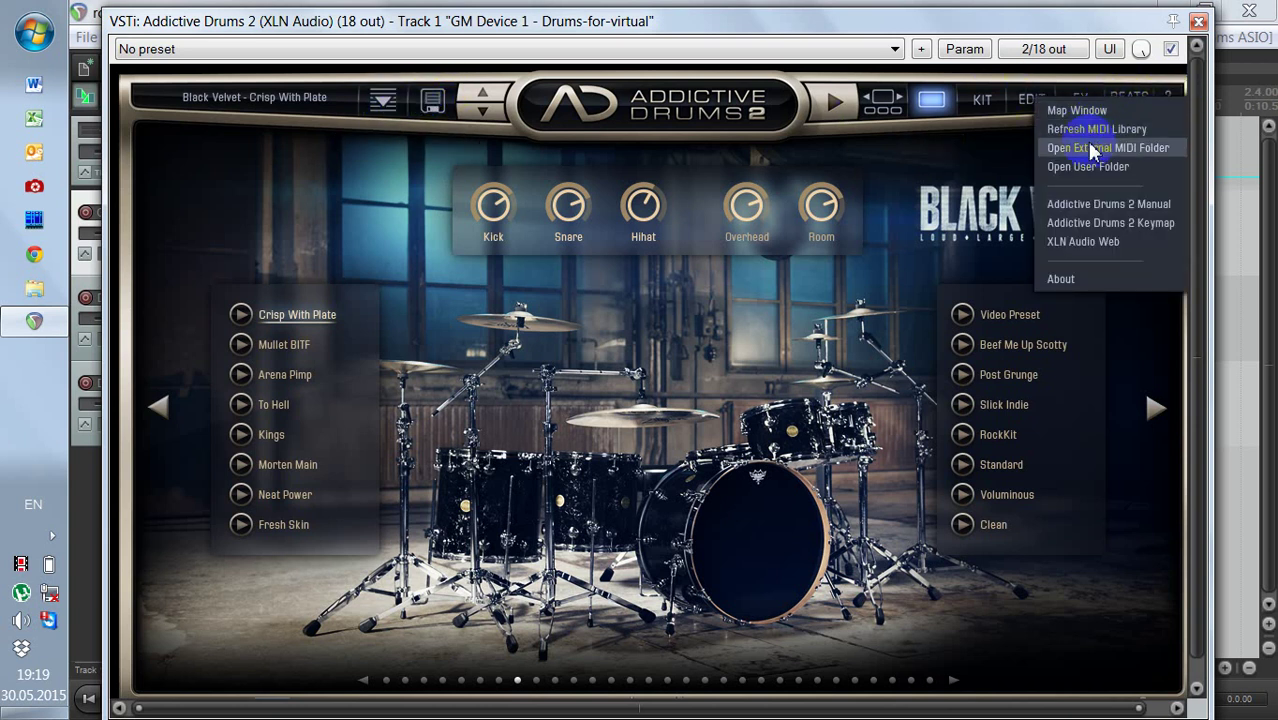
left_click(1086, 203)
left_click(645, 444)
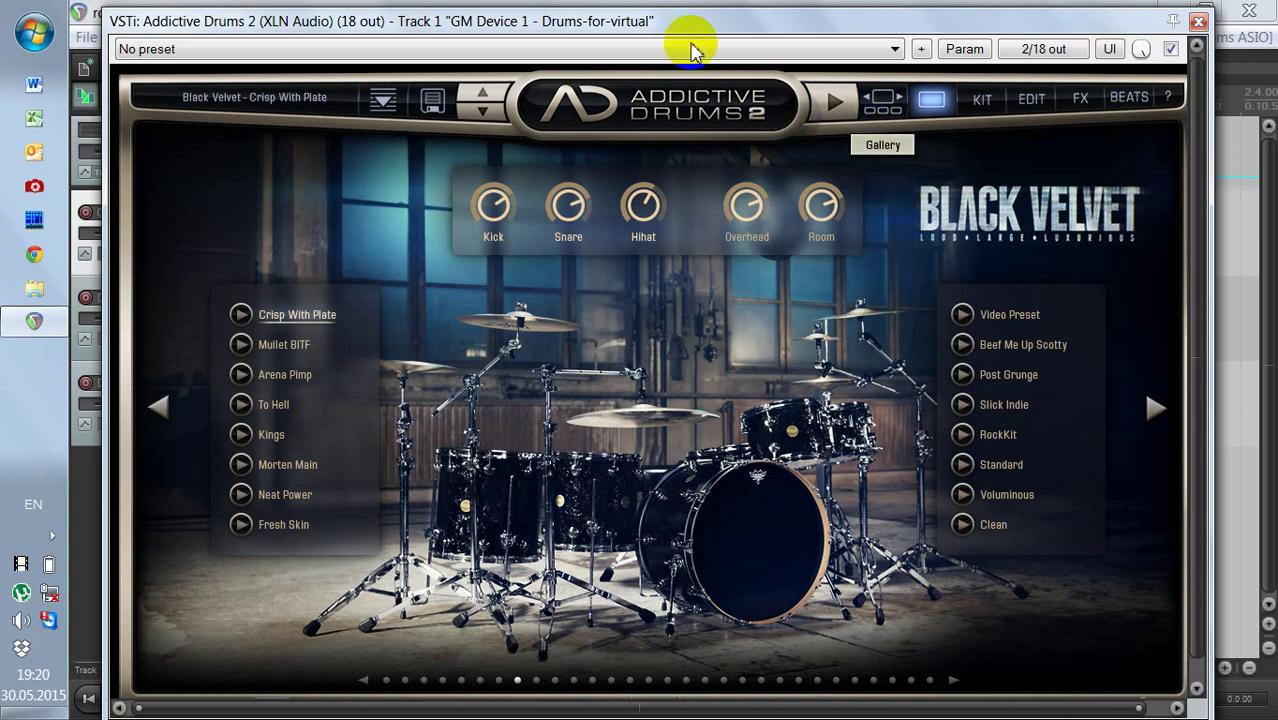
Step: Play the Black Velvet kit's Crisp With Plate preset and raise the system volume to about maximum
left_click(835, 100)
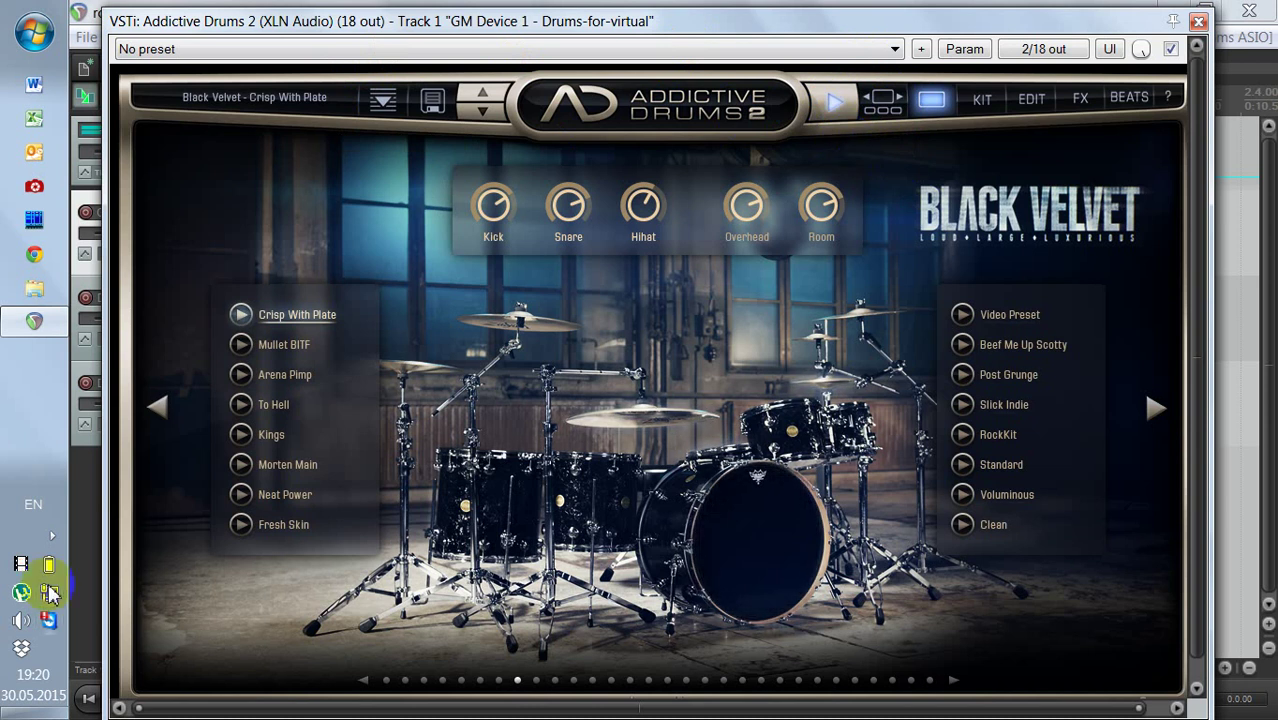
left_click(21, 619)
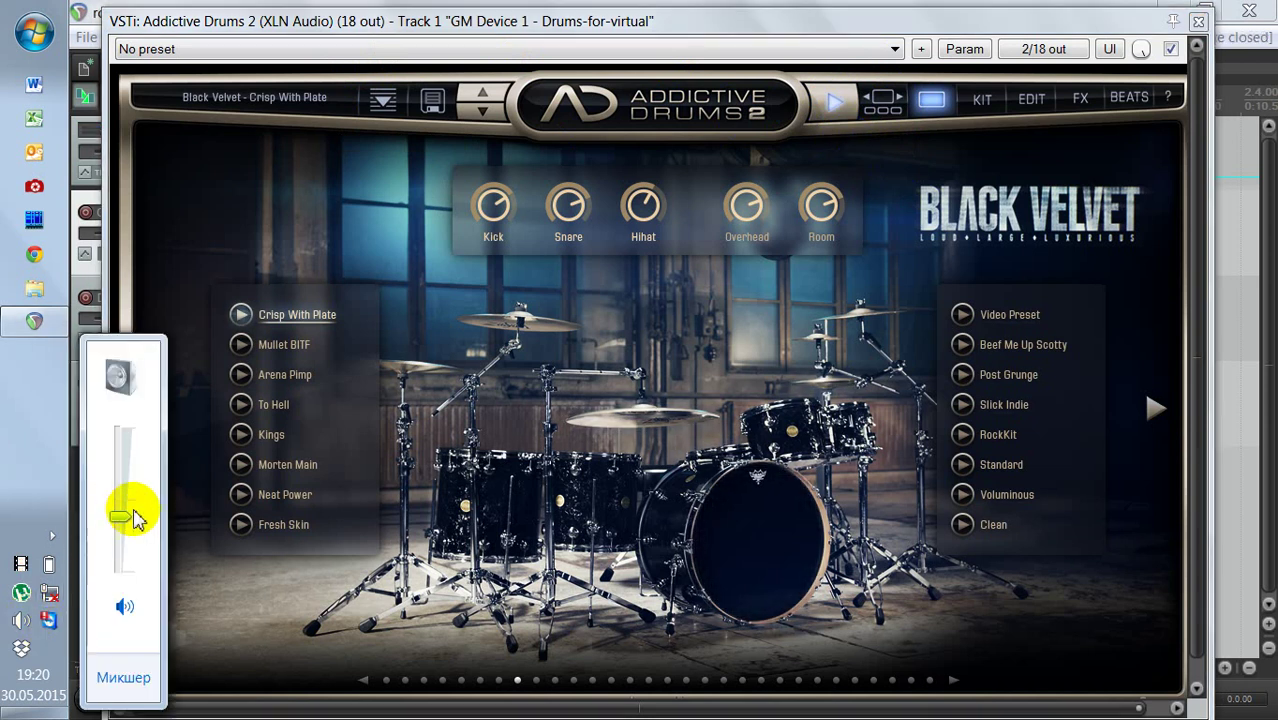
left_click_drag(133, 518, 120, 428)
left_click(812, 28)
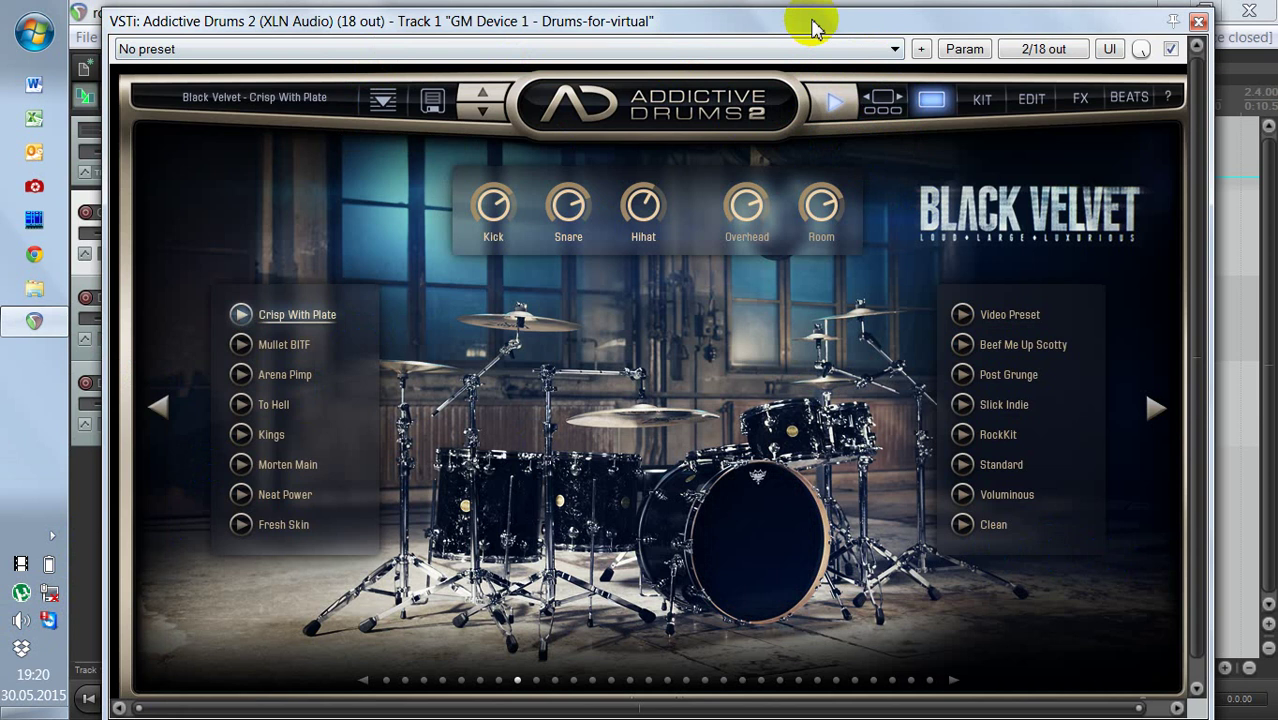
left_click(827, 100)
left_click(822, 118)
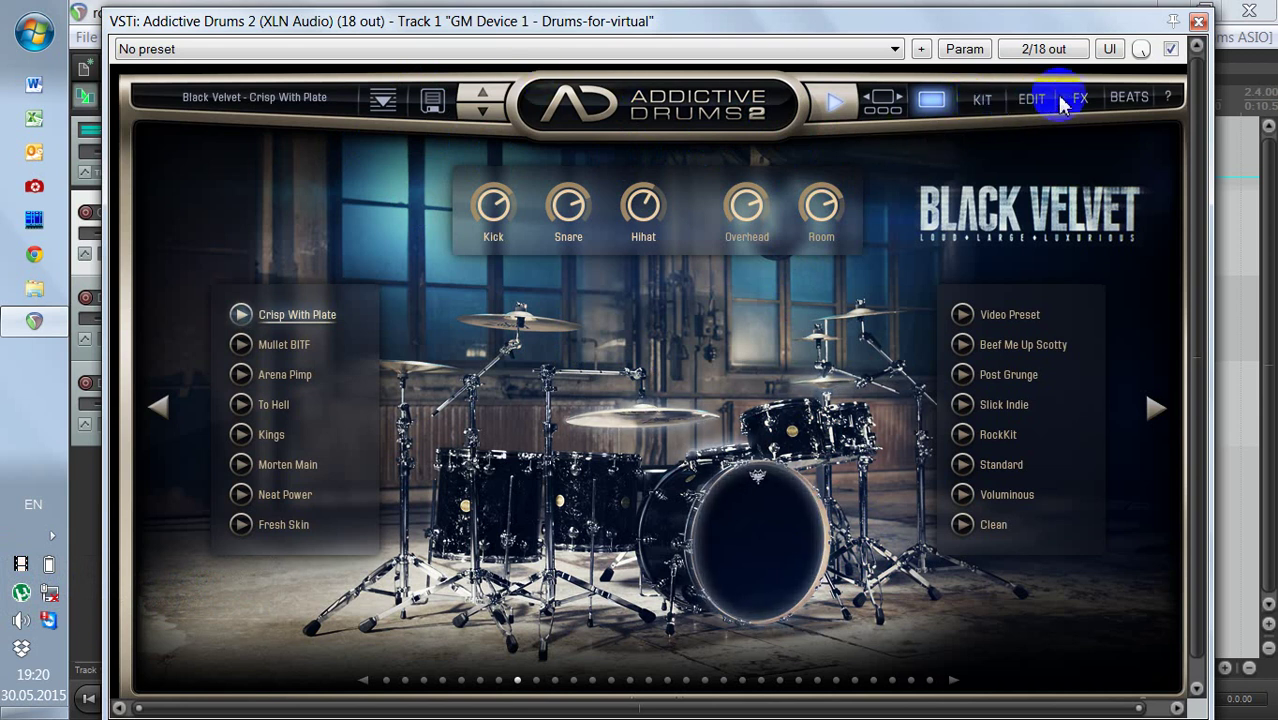
Step: Show the beats browser and preview the HH only and HH+Kick only variants of Funk'd Up Groove 01
left_click(1125, 96)
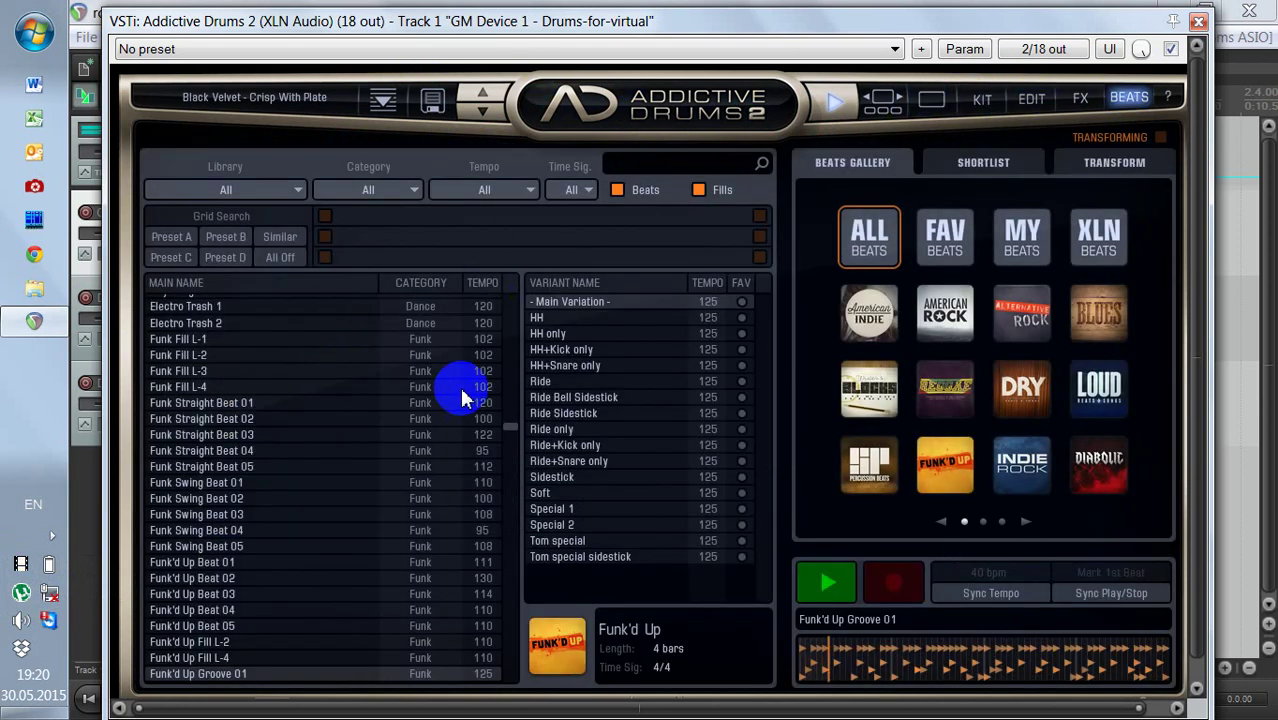
left_click(569, 333)
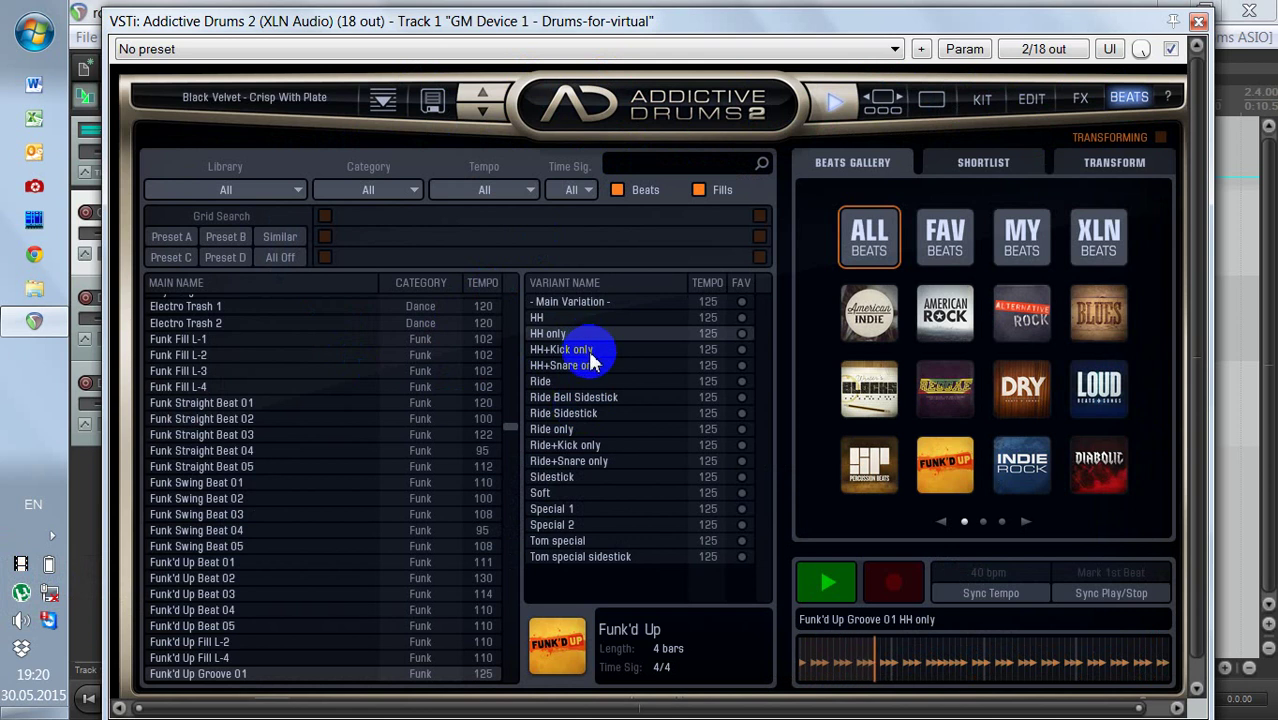
left_click(580, 350)
Step: Filter the beat list by the 60's Beats library and the Blues category
left_click_drag(515, 424, 513, 289)
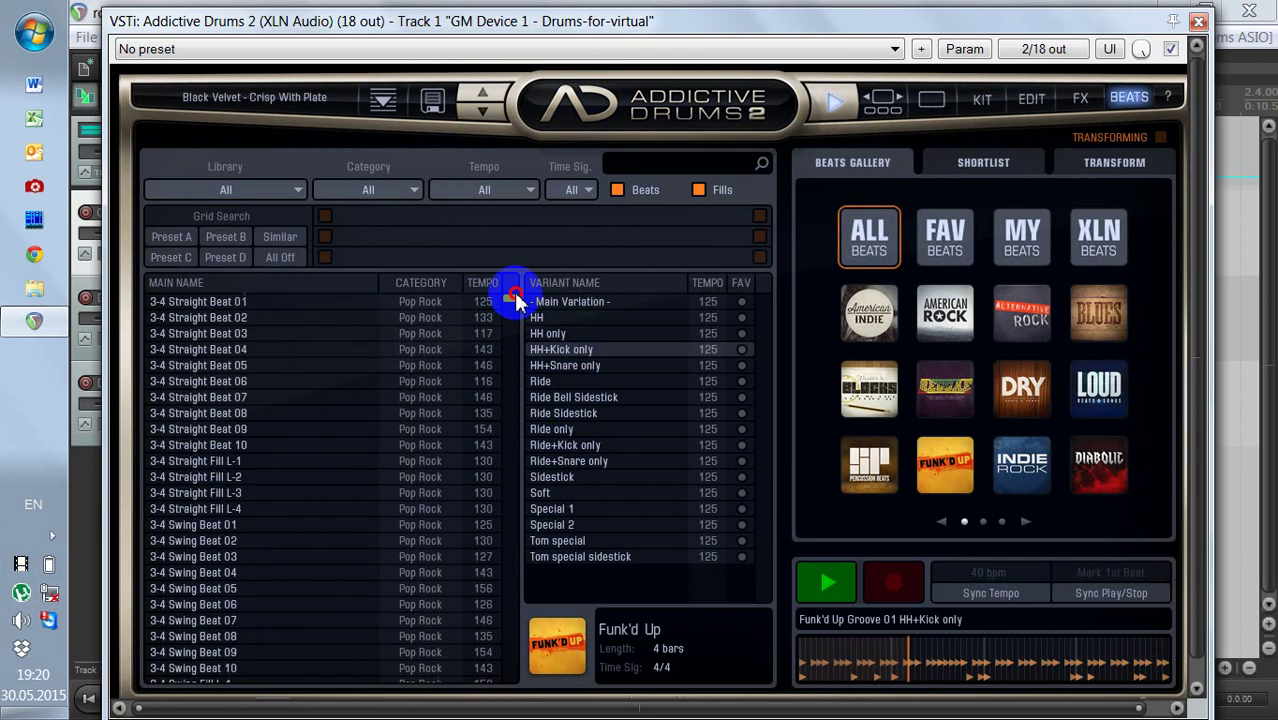
left_click(263, 190)
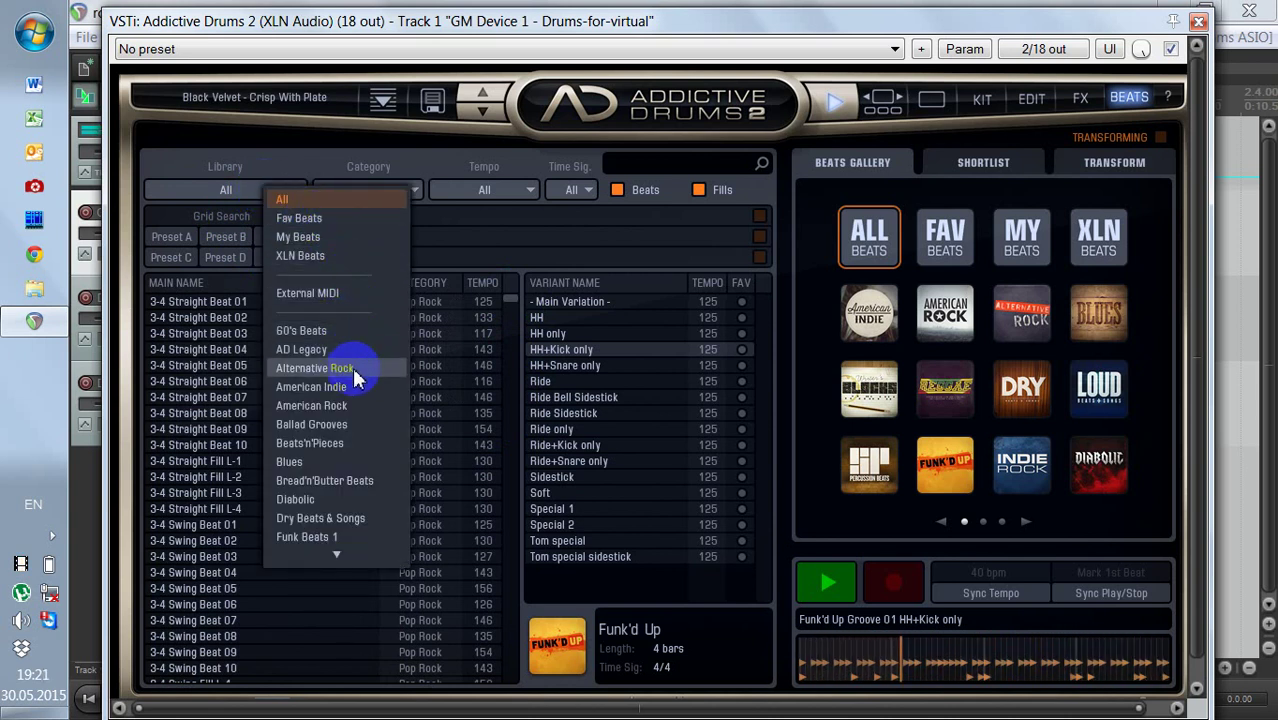
left_click(344, 330)
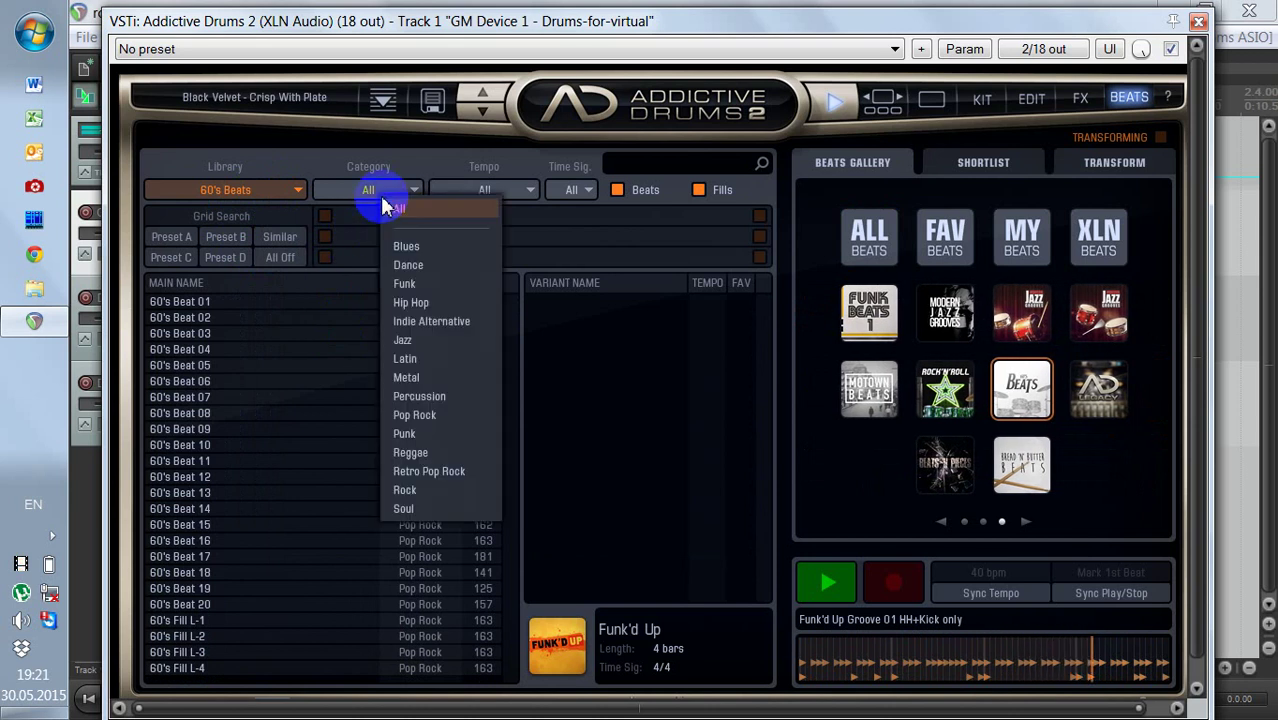
left_click(438, 250)
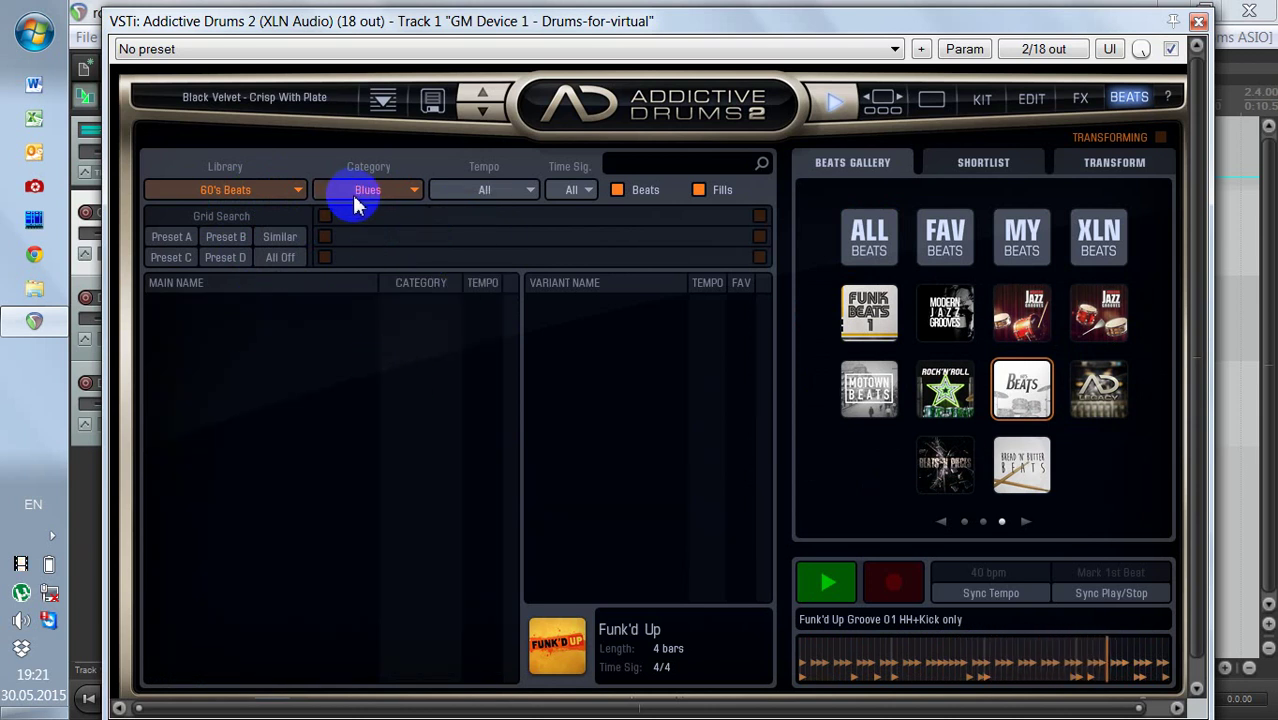
Step: Reset the library filter to All and preview Blues Song 07
left_click(258, 198)
left_click(271, 205)
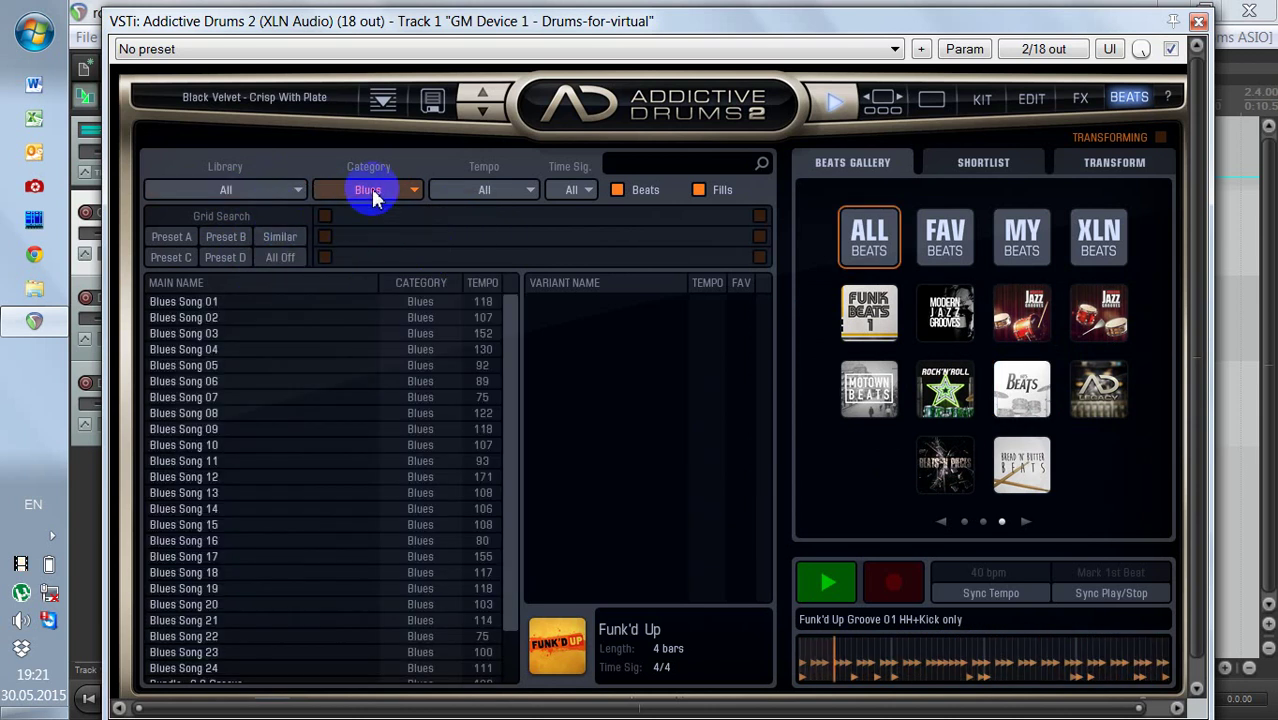
left_click(212, 397)
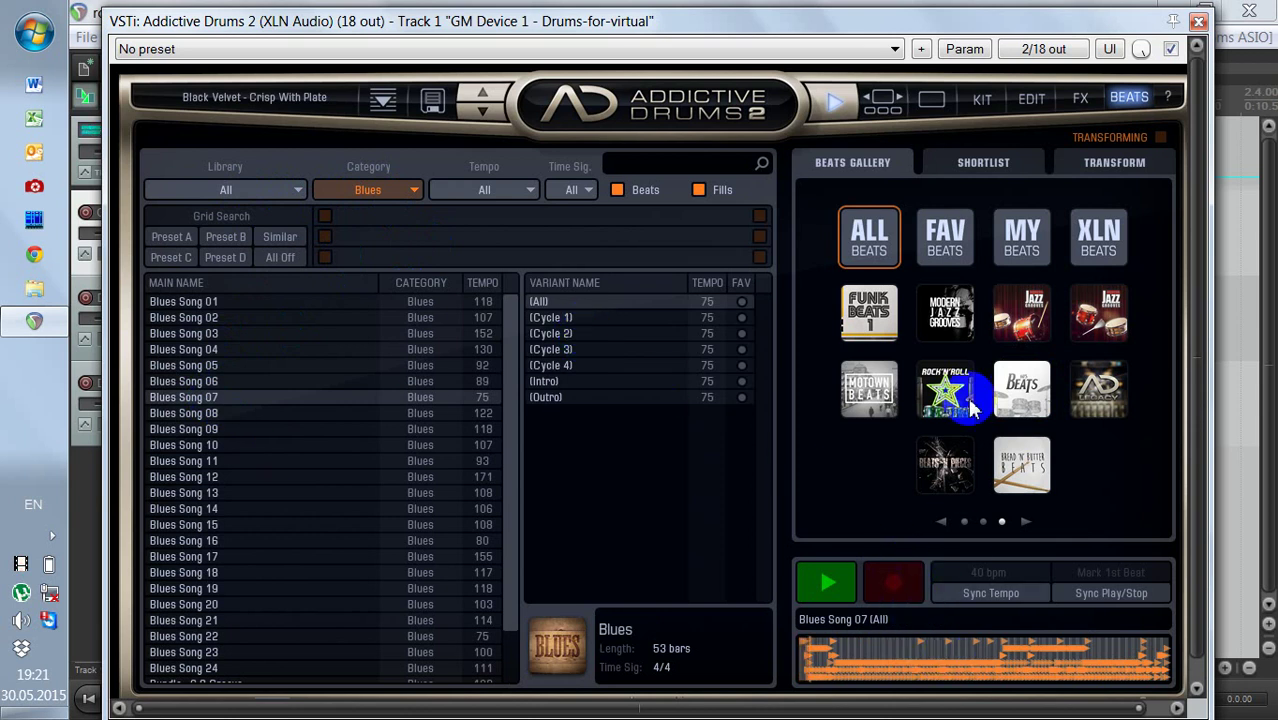
Step: Reposition the plug-in window and move Blues Song 07's playback to an earlier point in its pattern
left_click_drag(795, 22, 913, 20)
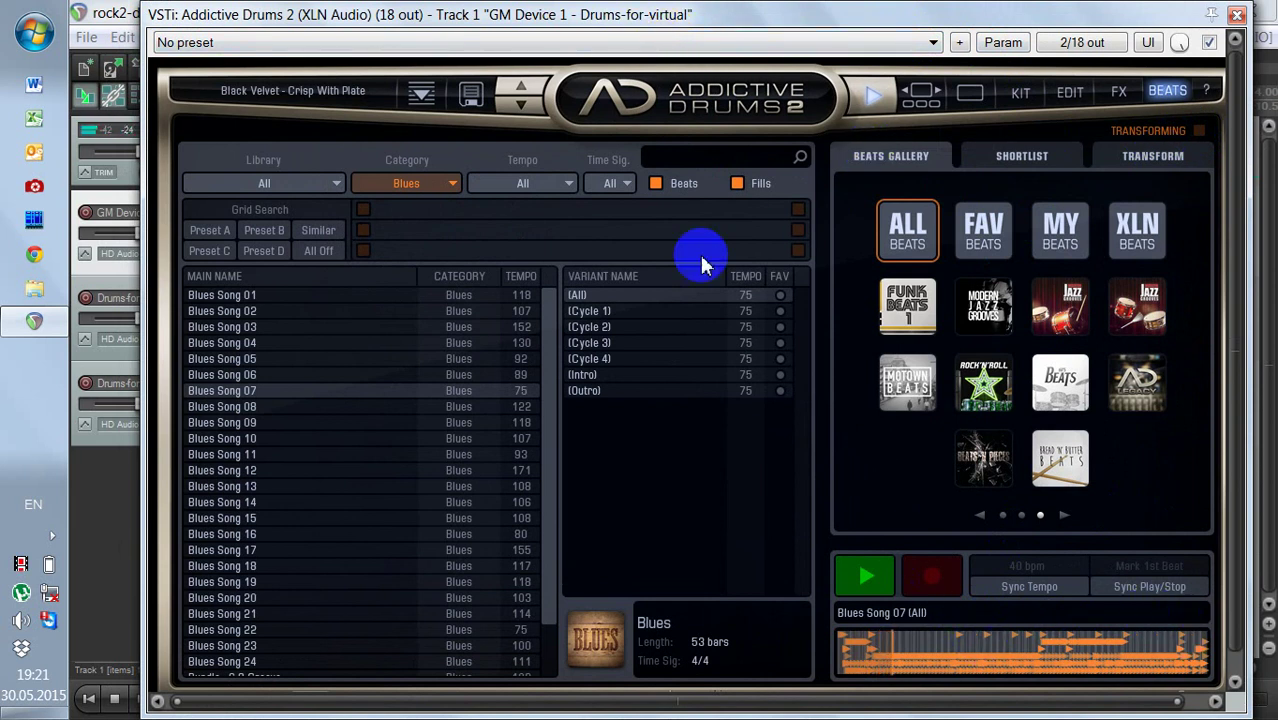
left_click_drag(1230, 180, 1228, 280)
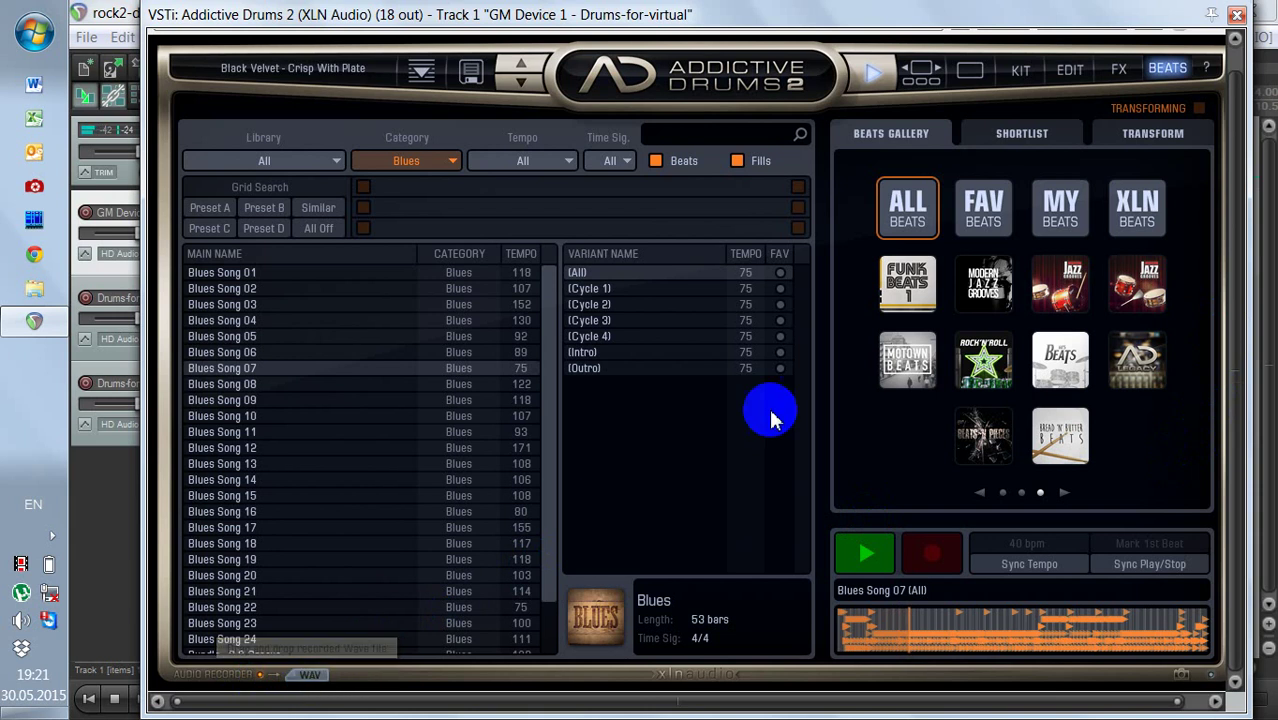
left_click_drag(1222, 180, 1247, 163)
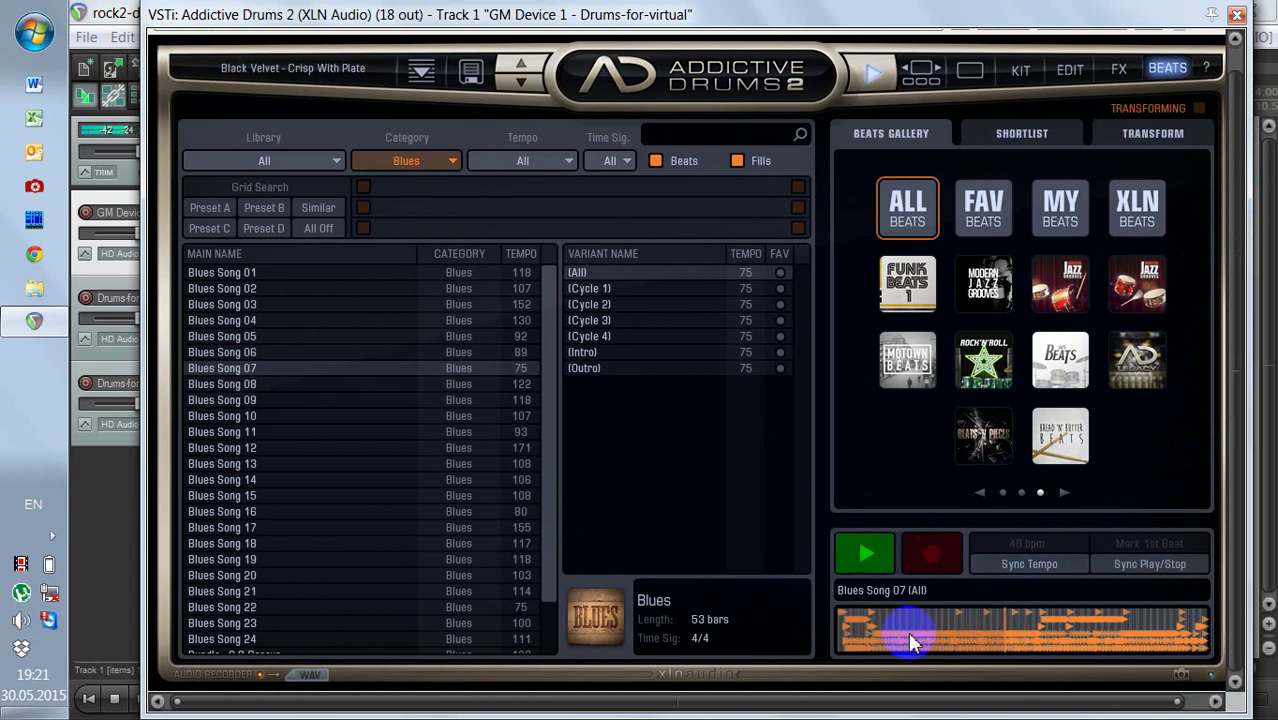
left_click_drag(887, 603, 606, 608)
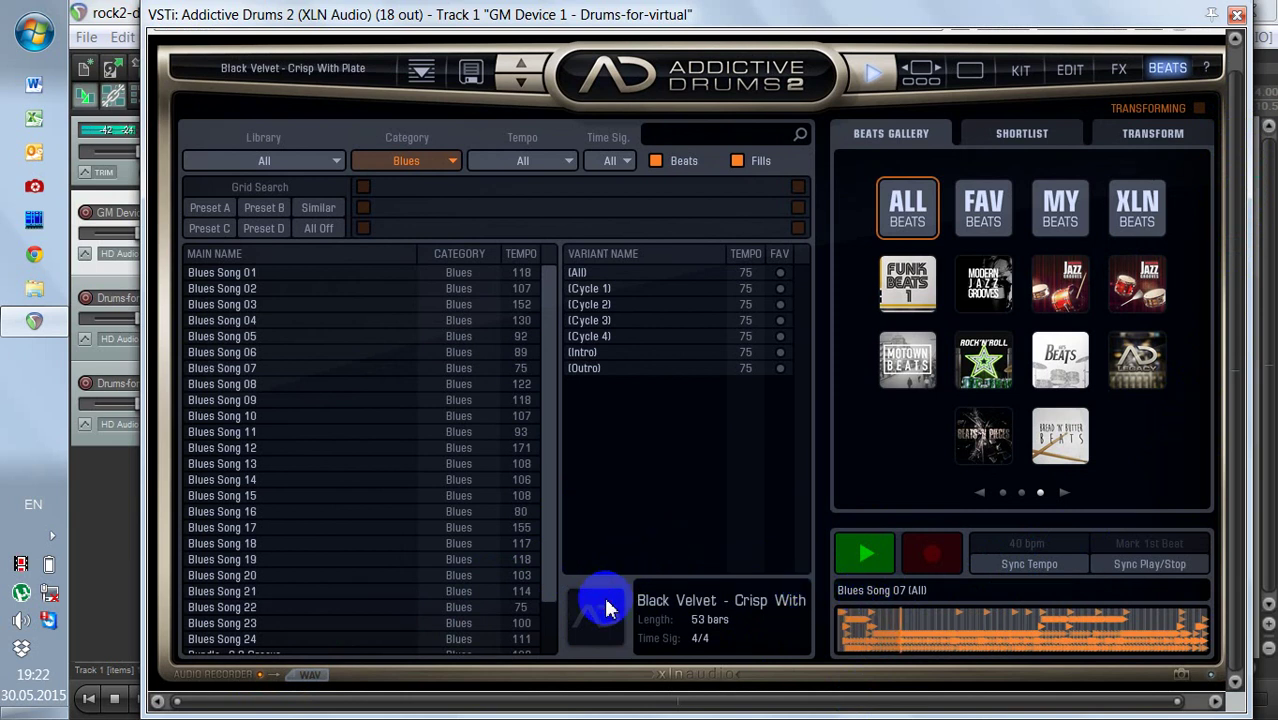
Step: Preview Blues Song 02, Blues Song 01 and Blues Song 03, repositioning the plug-in window over REAPER
left_click(268, 290)
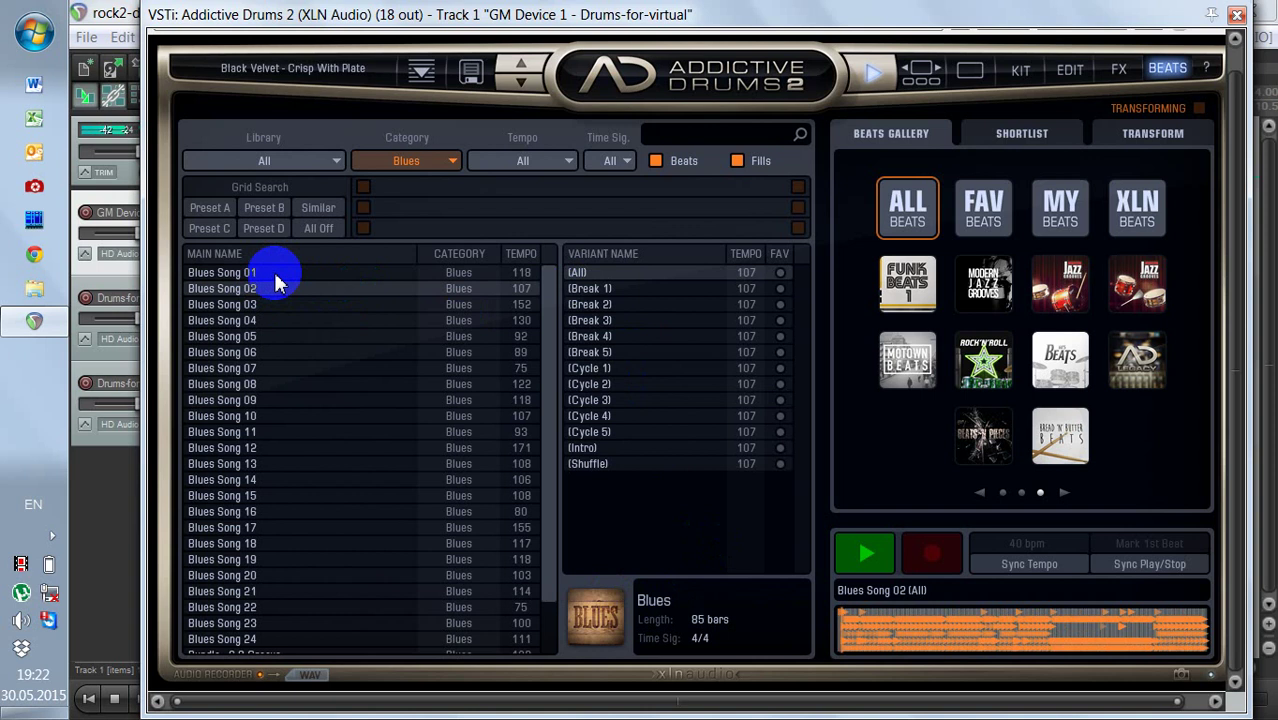
left_click(240, 273)
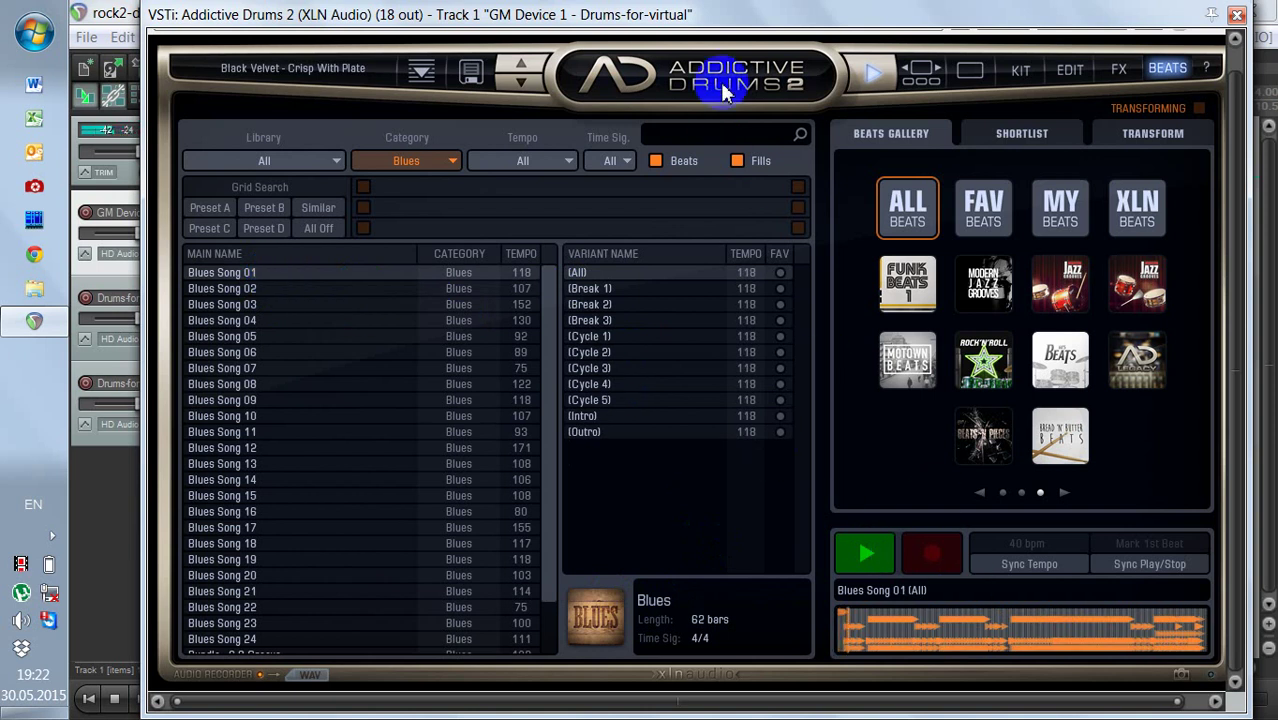
left_click_drag(737, 18, 855, 60)
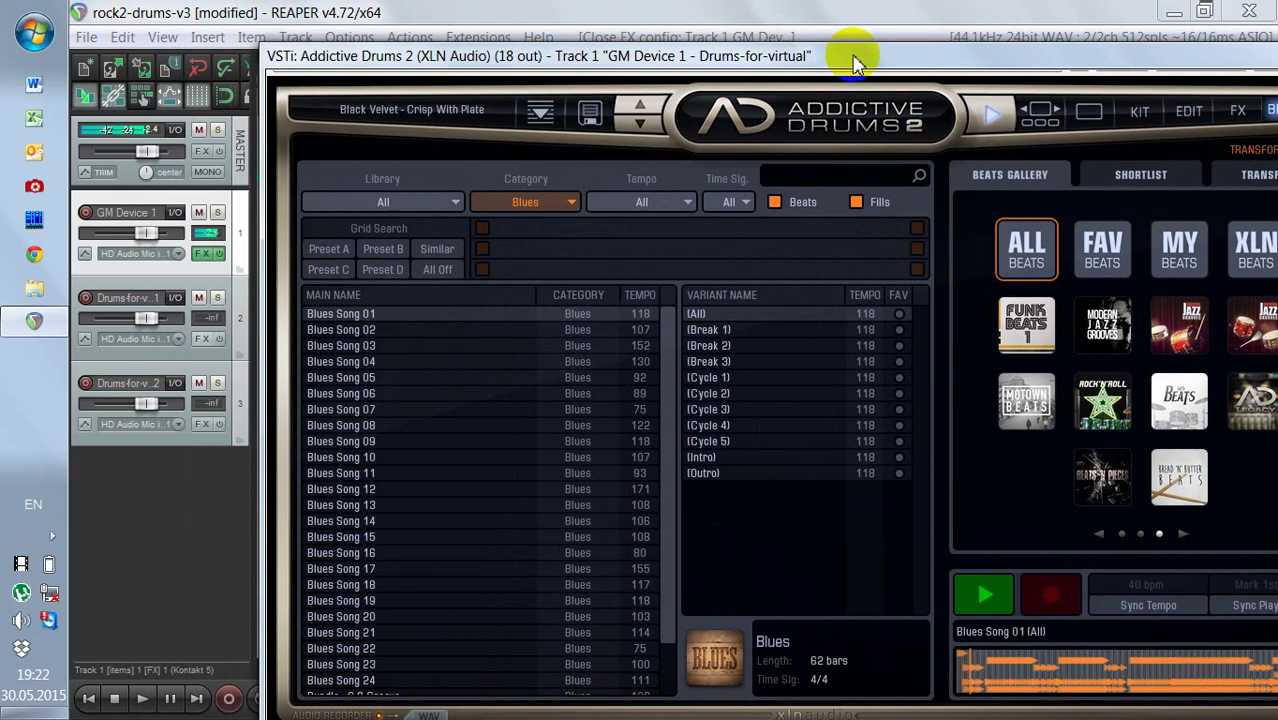
left_click(362, 345)
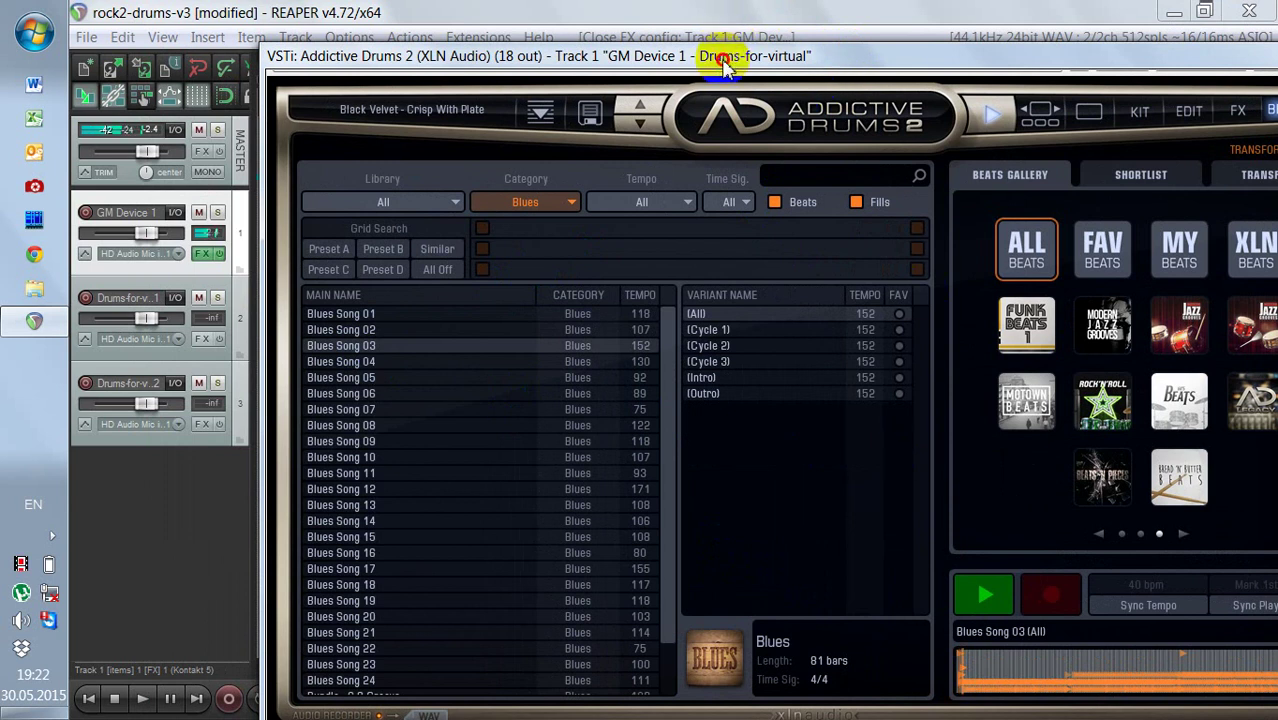
left_click_drag(725, 65, 540, 47)
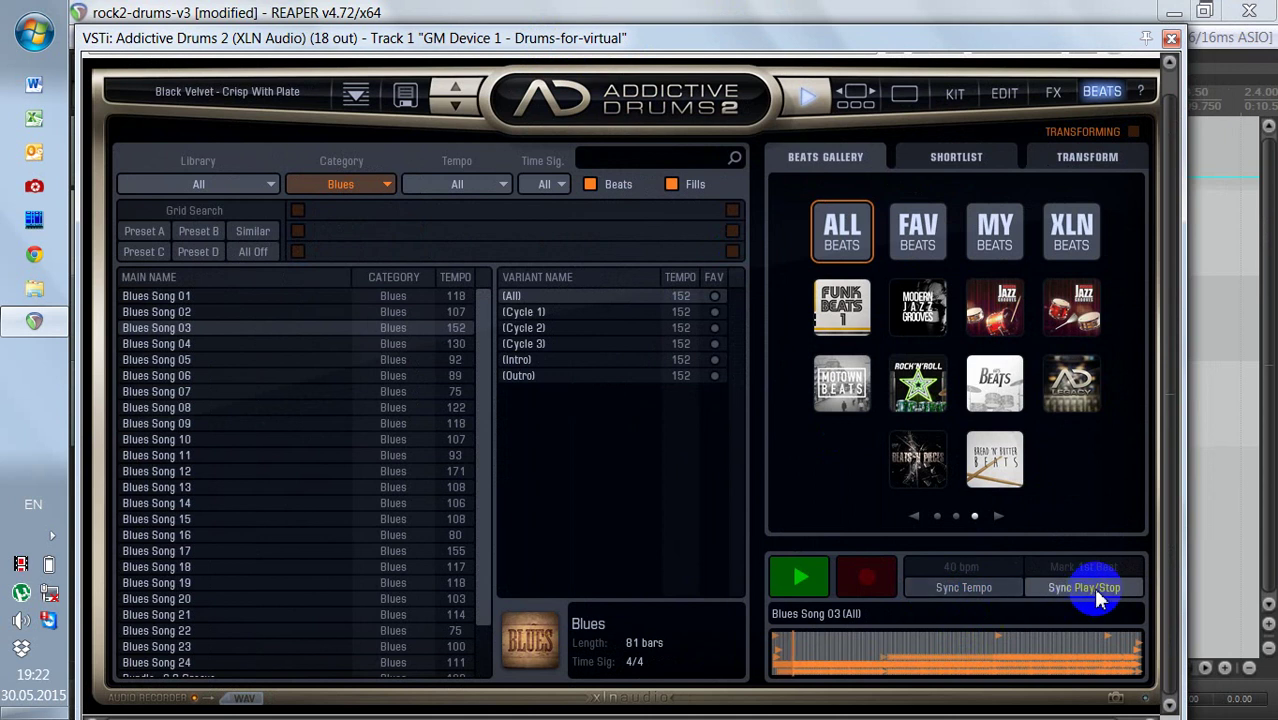
mouse_move(829, 39)
left_mouse_down()
mouse_move(830, 62)
mouse_move(852, 42)
left_mouse_up()
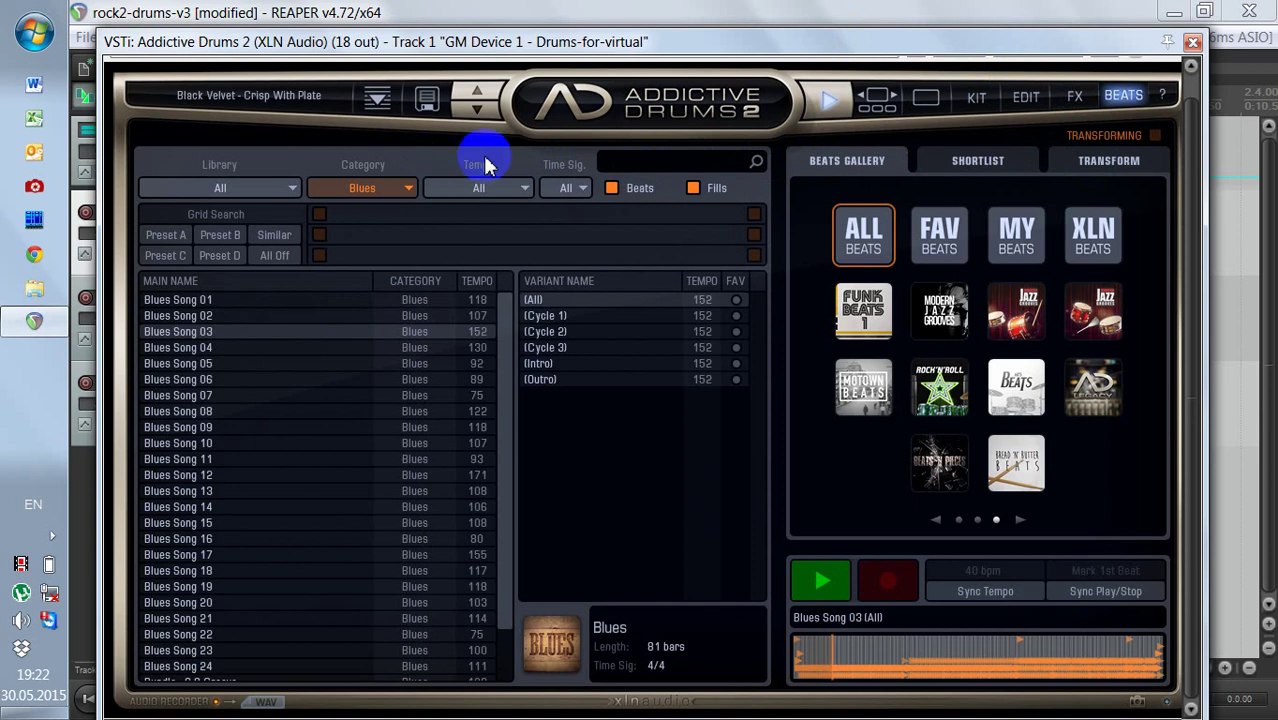
Step: Stop the beat preview and insert the (All) variant of Blues Song 03 at the start of the GM Device 1 track
left_click_drag(446, 46, 461, 32)
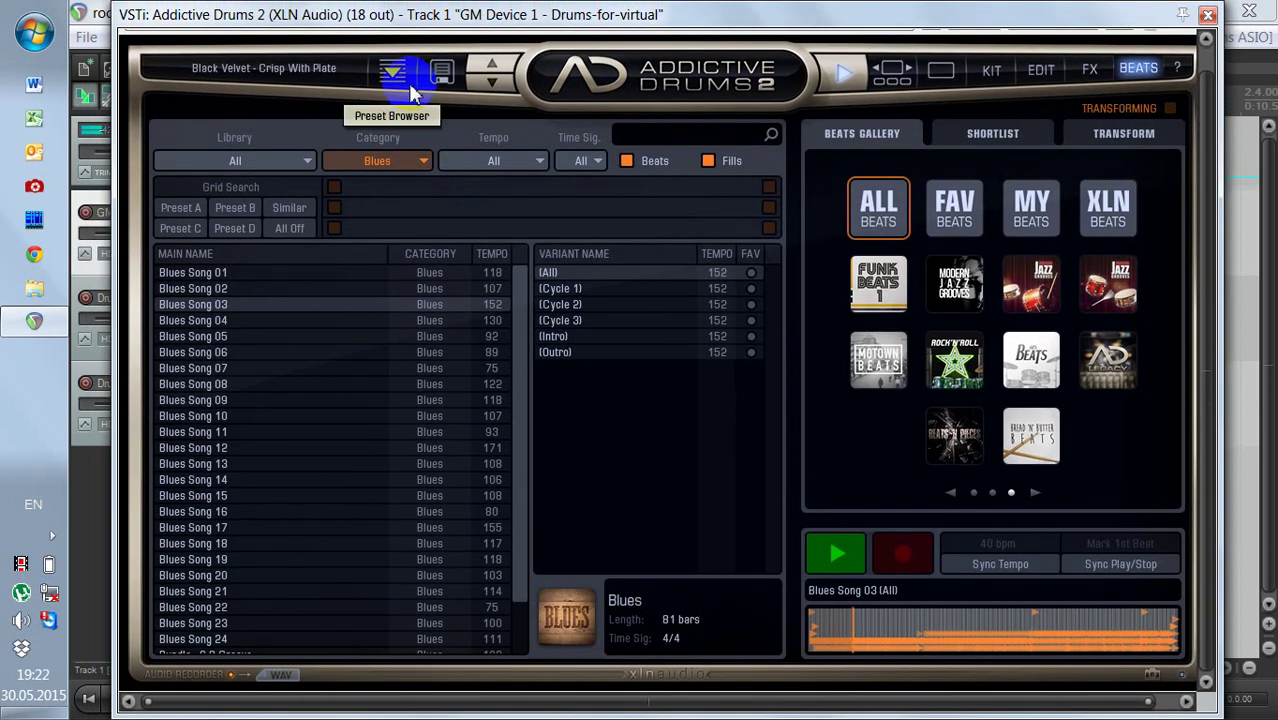
left_click(1217, 84)
scroll(1205, 150, "down", 1)
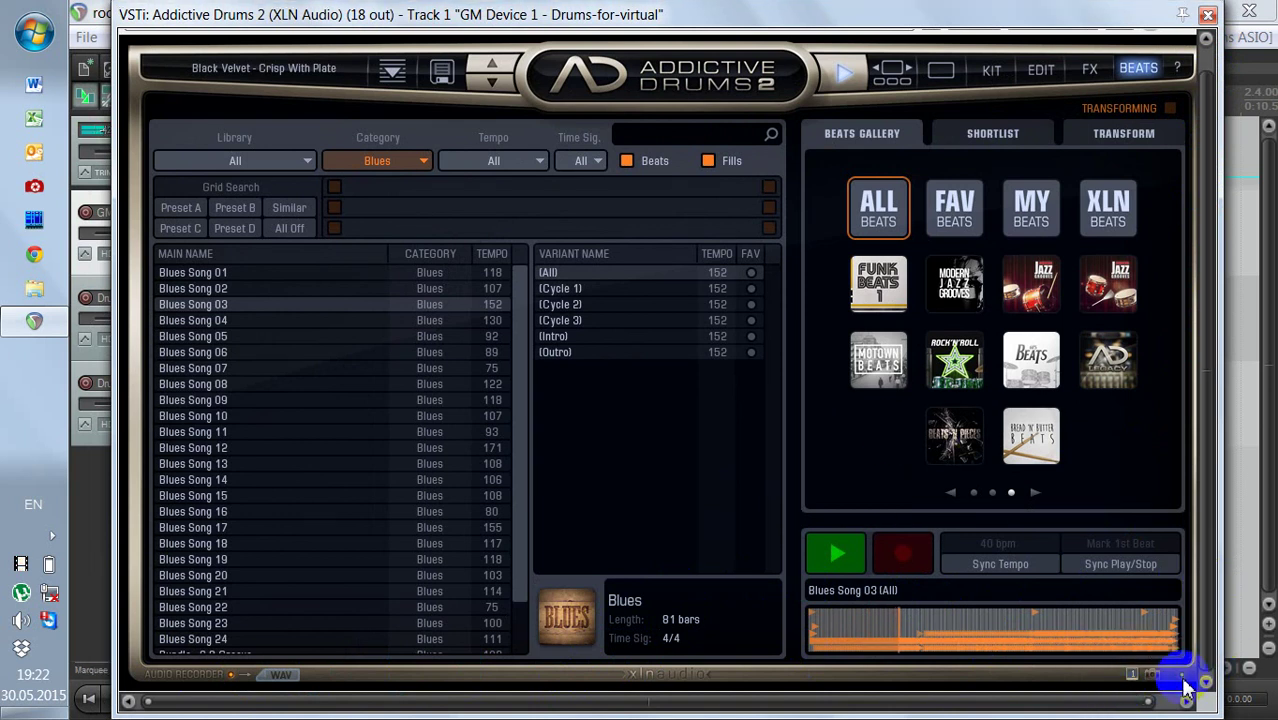
left_click(847, 78)
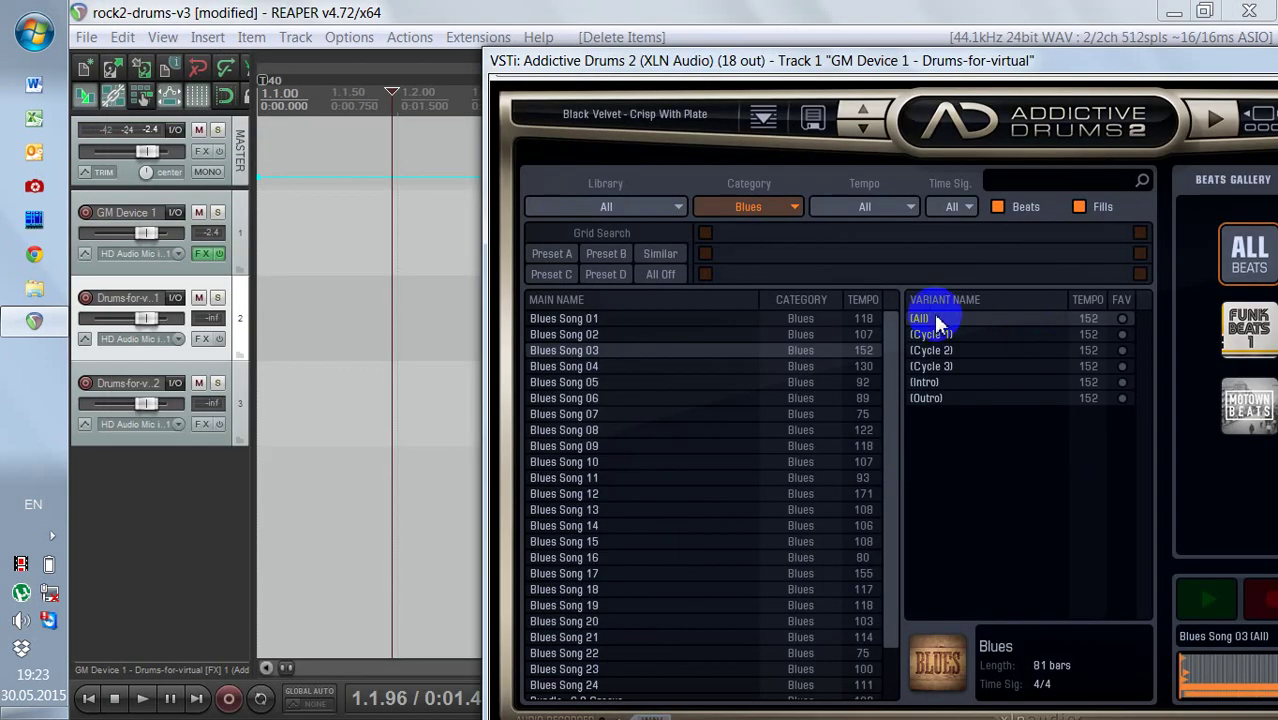
left_click_drag(935, 319, 252, 215)
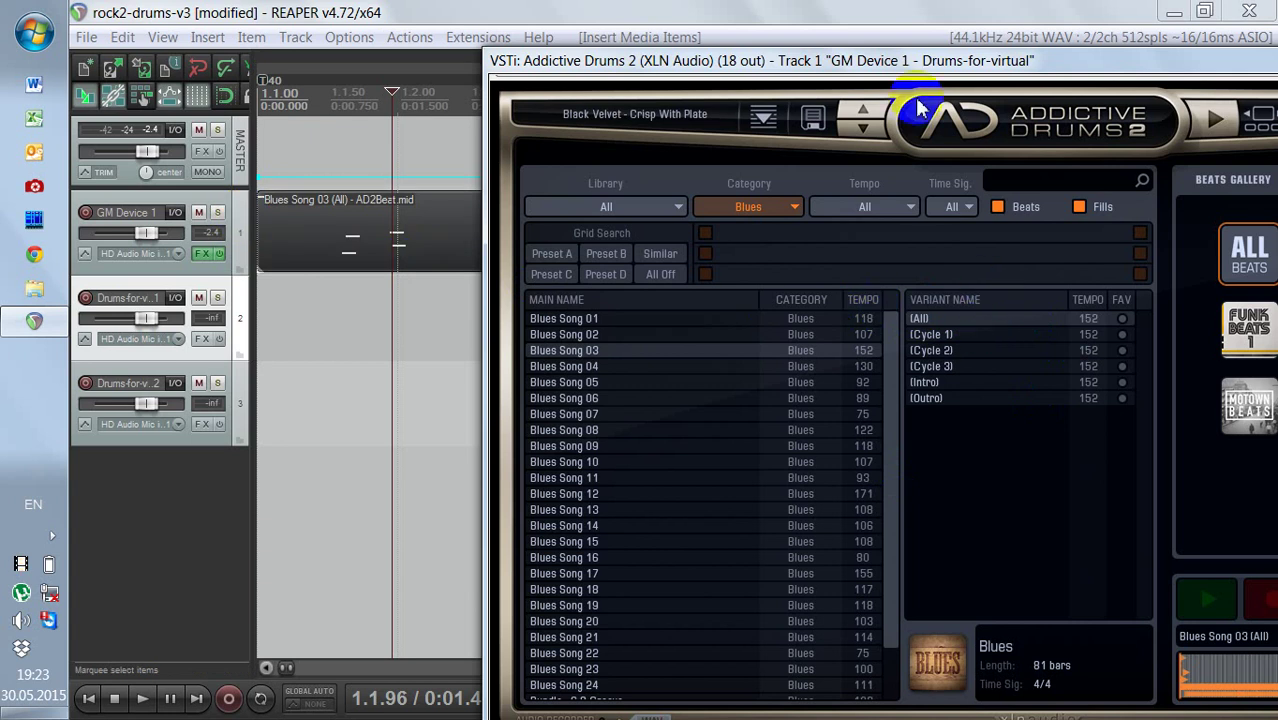
Step: Play the inserted Blues Song 03 item from near its start and move the plug-in window clear of the tracks
left_click_drag(896, 60, 706, 397)
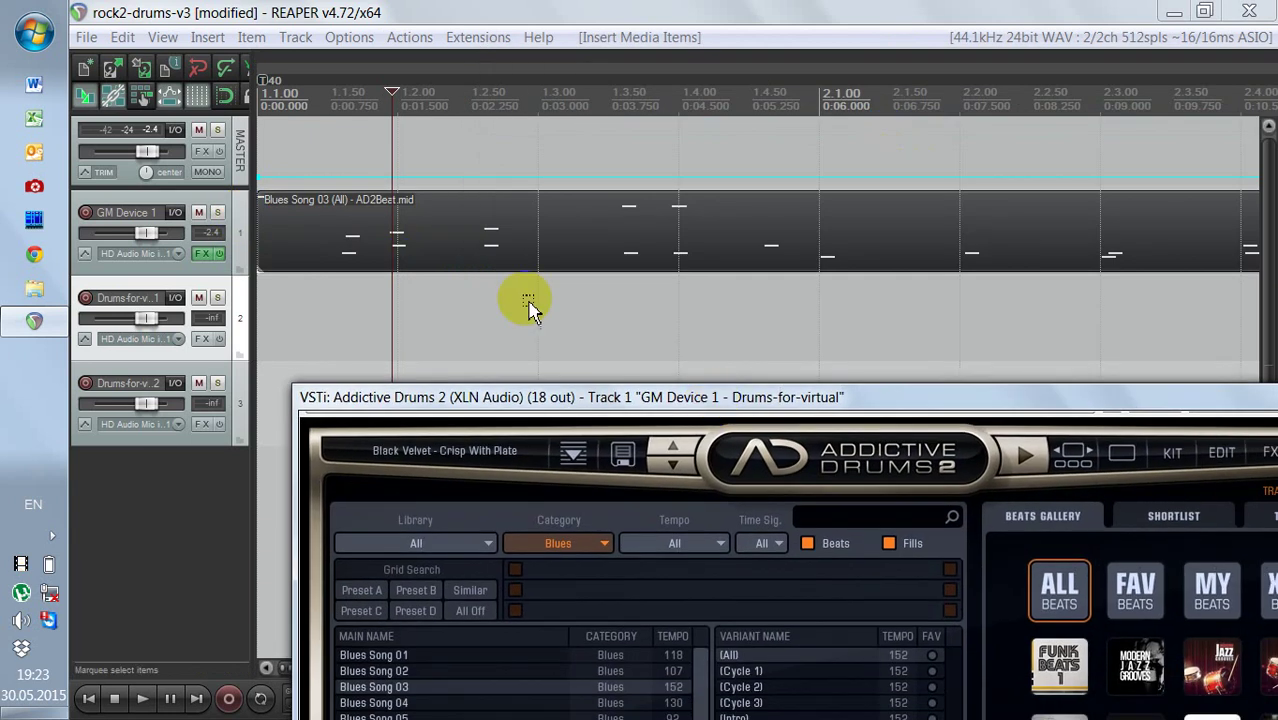
left_click(437, 295)
scroll(482, 338, "down", 3)
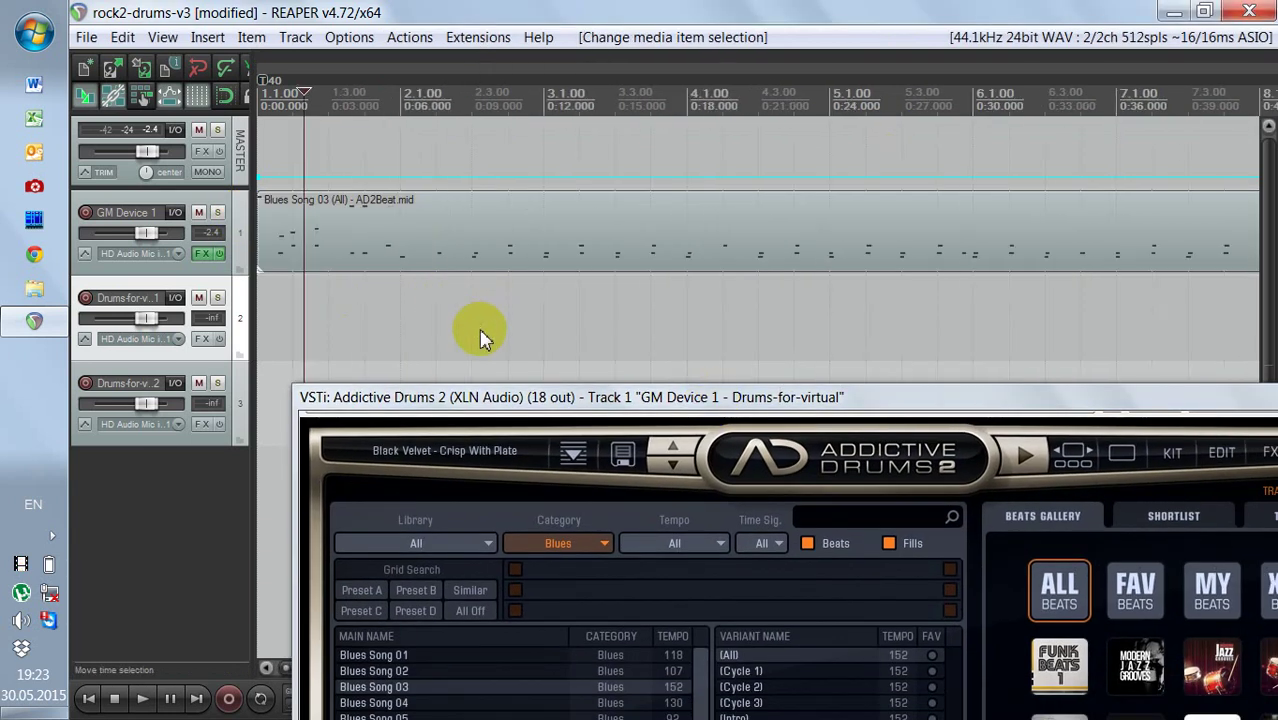
scroll(480, 338, "down", 5)
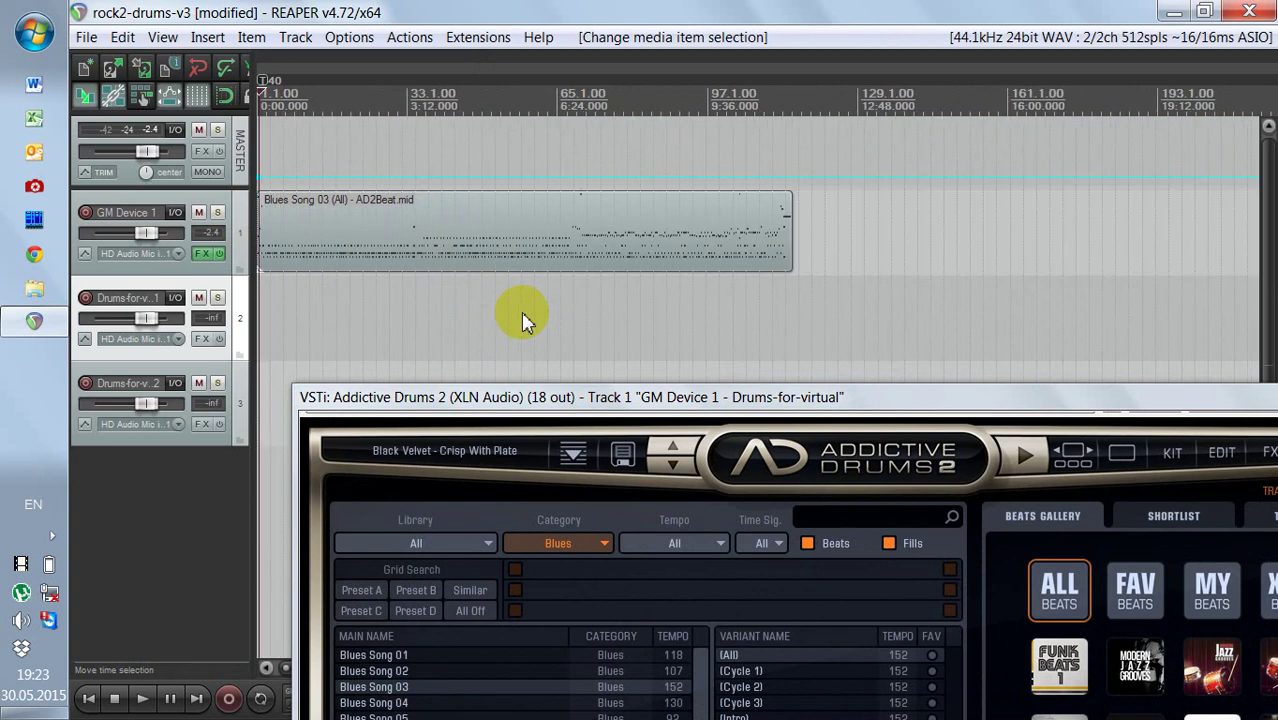
scroll(522, 318, "up", 3)
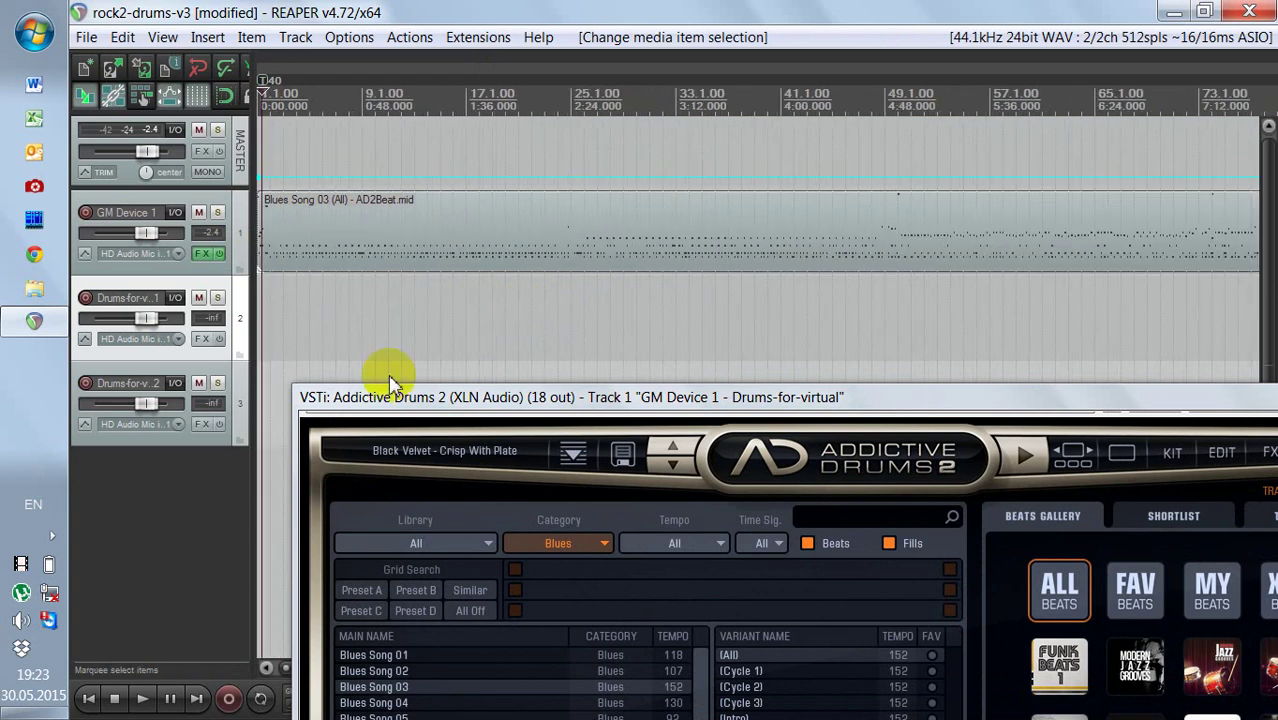
left_click(289, 100)
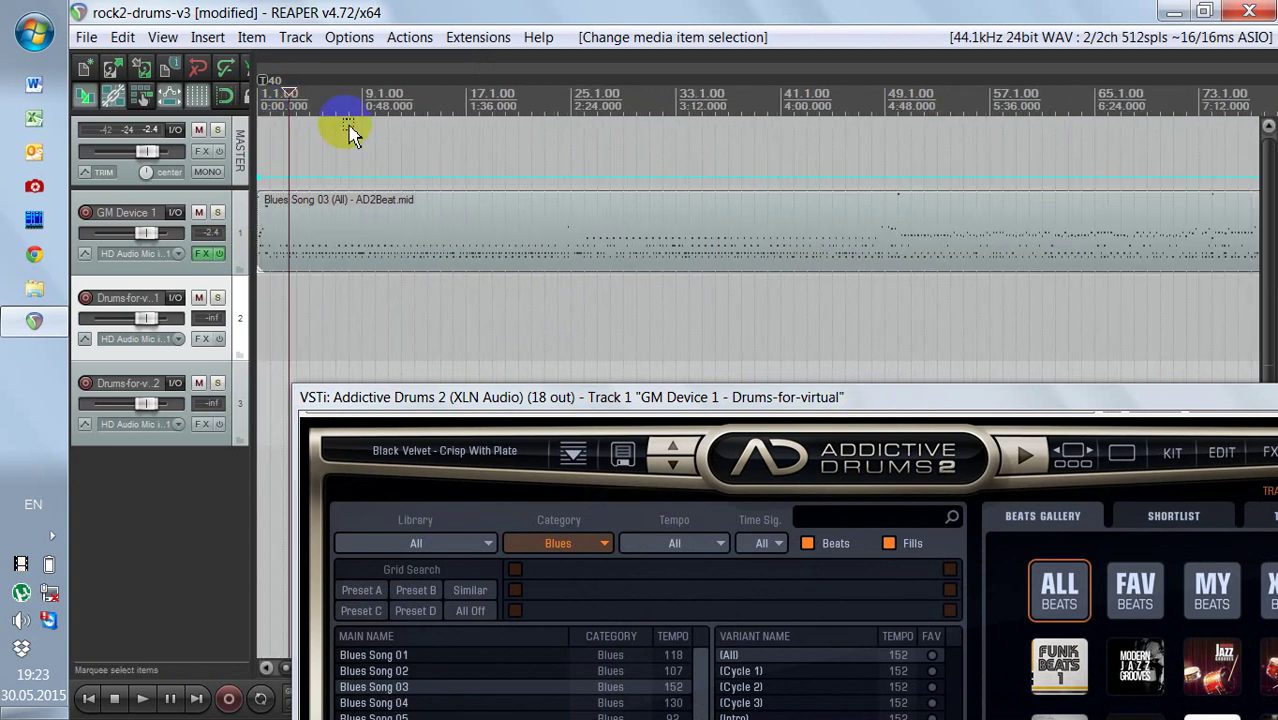
key("space")
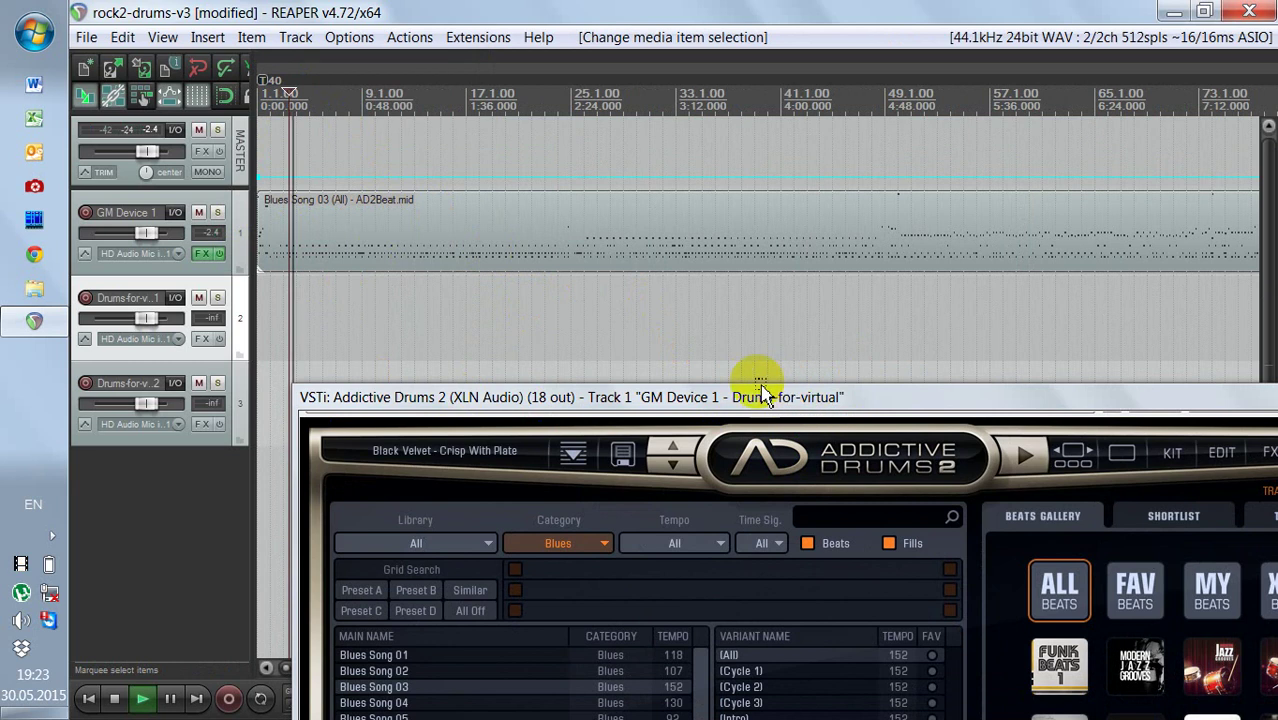
left_click_drag(664, 398, 960, 297)
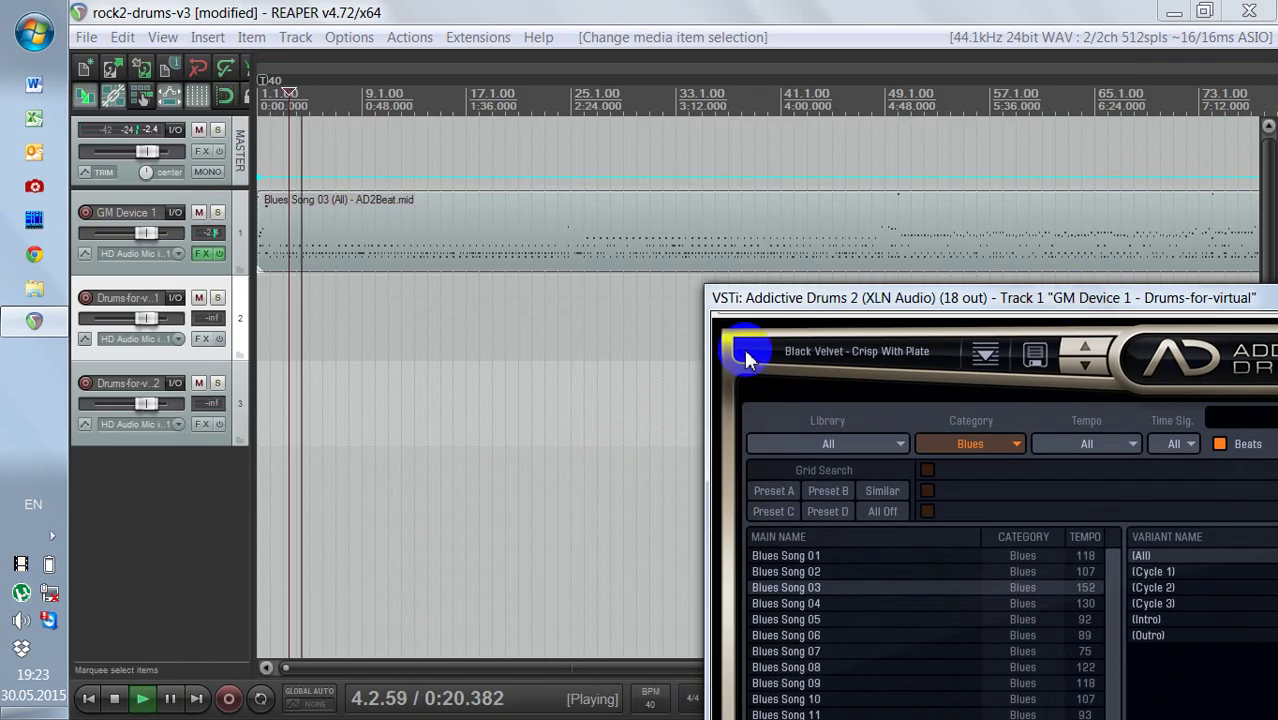
left_click_drag(845, 294, 953, 322)
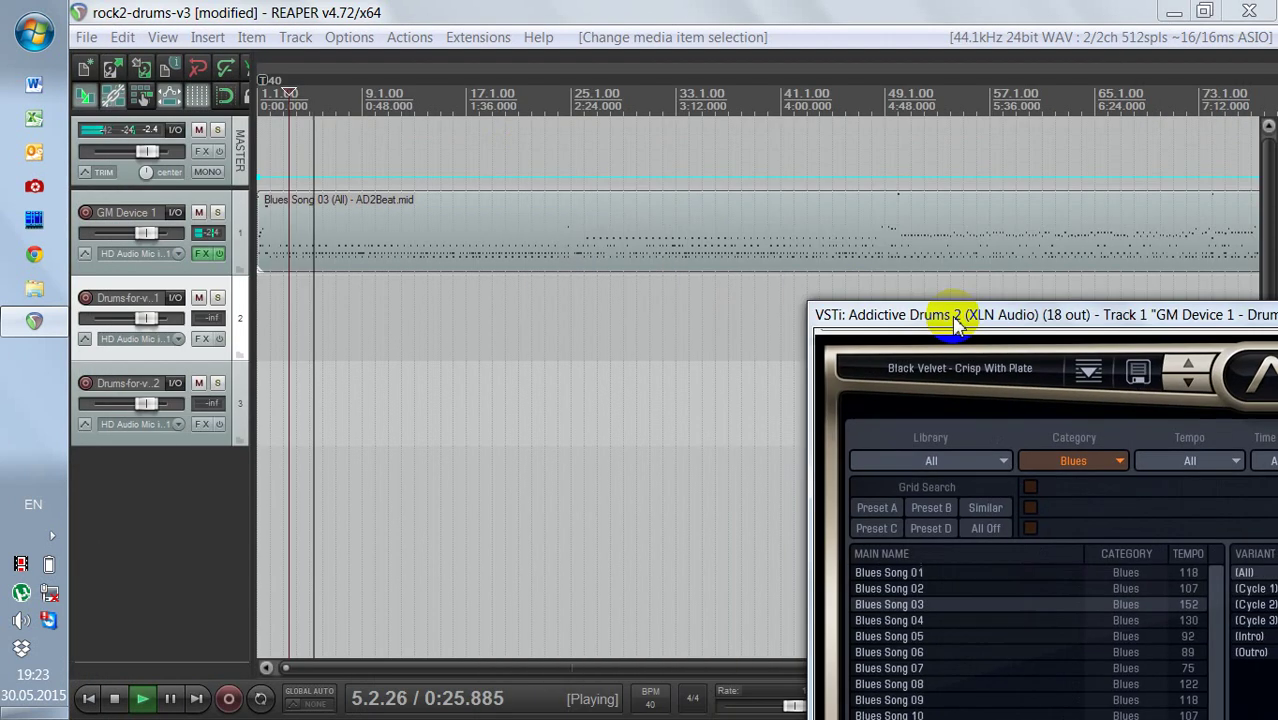
Step: Set the project tempo to 152 BPM during playback to match the Blues Song 03 beat
left_click(652, 702)
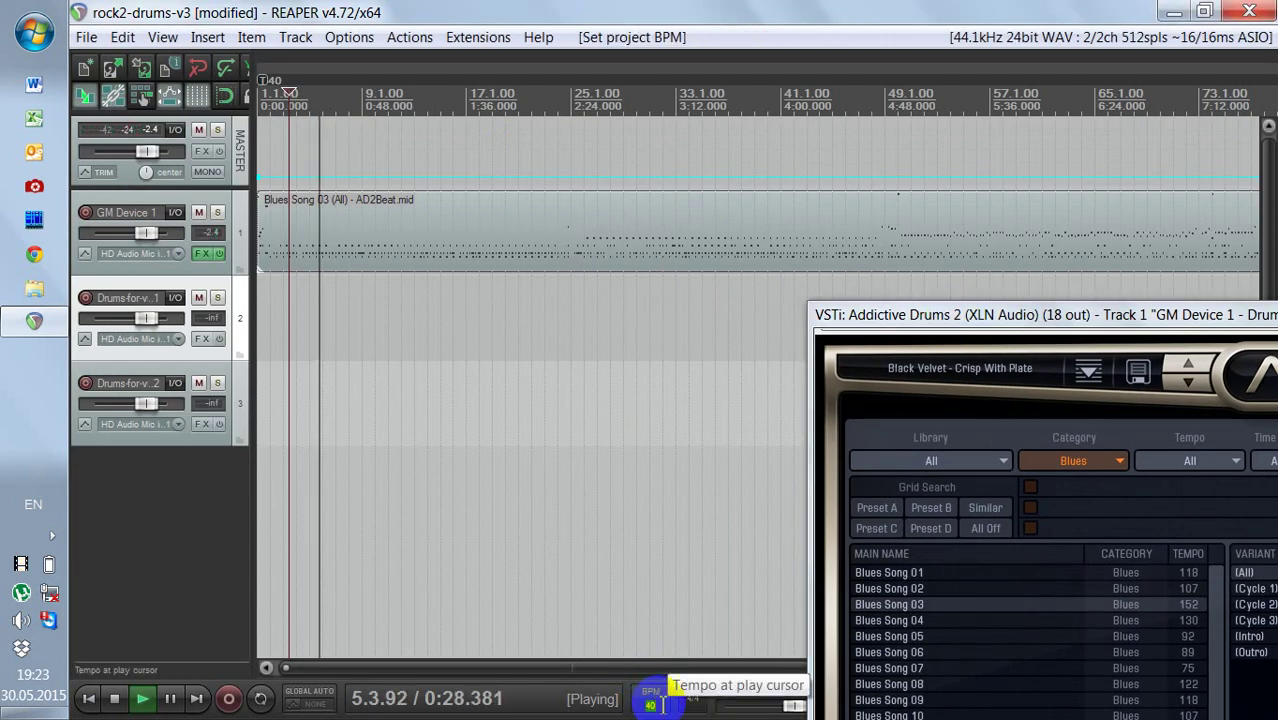
left_click(652, 702)
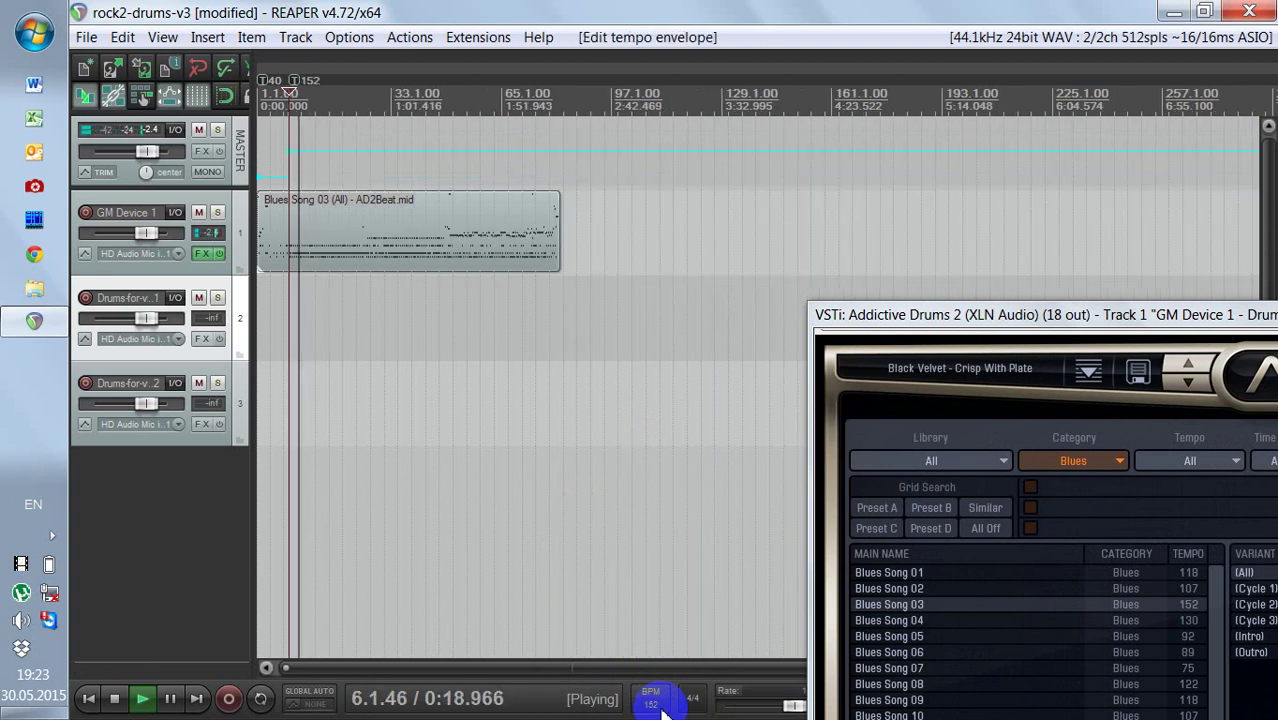
Step: Open the Blues Song 03 item in the MIDI editor and bring the drum notes around bar 4 into view
scroll(395, 350, "up", 8)
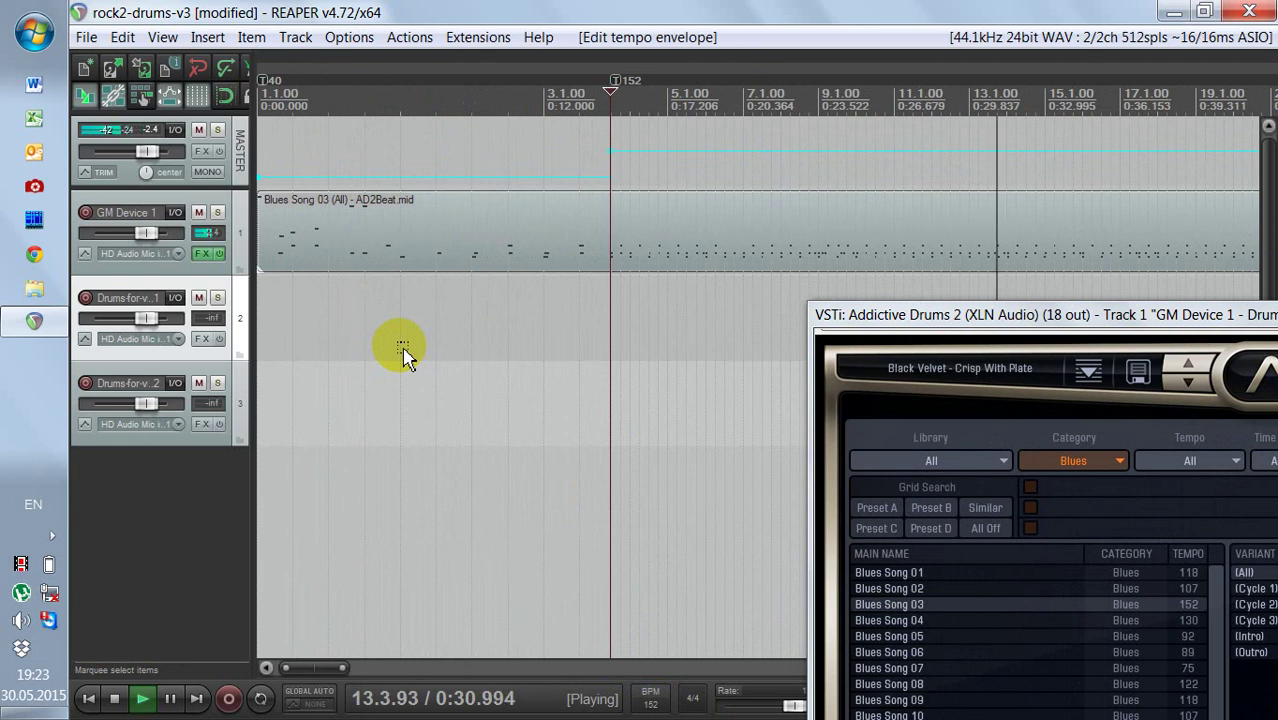
double_click(639, 257)
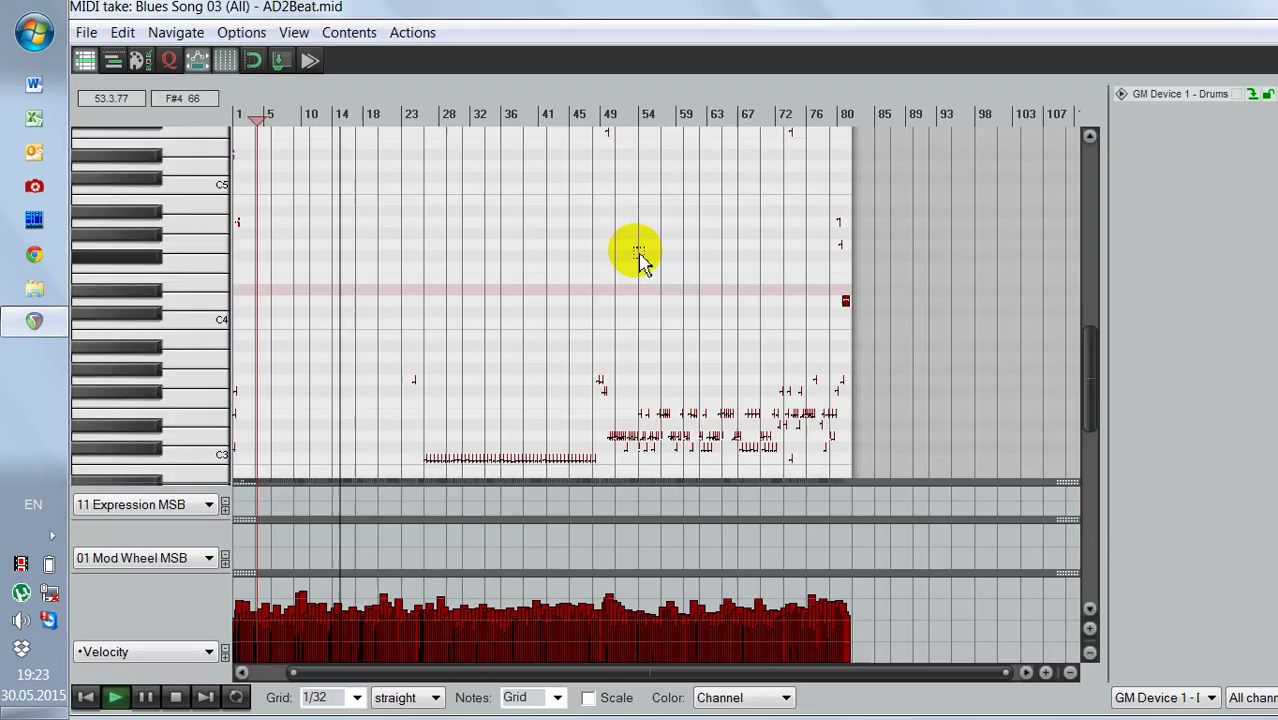
scroll(645, 290, "up", 5)
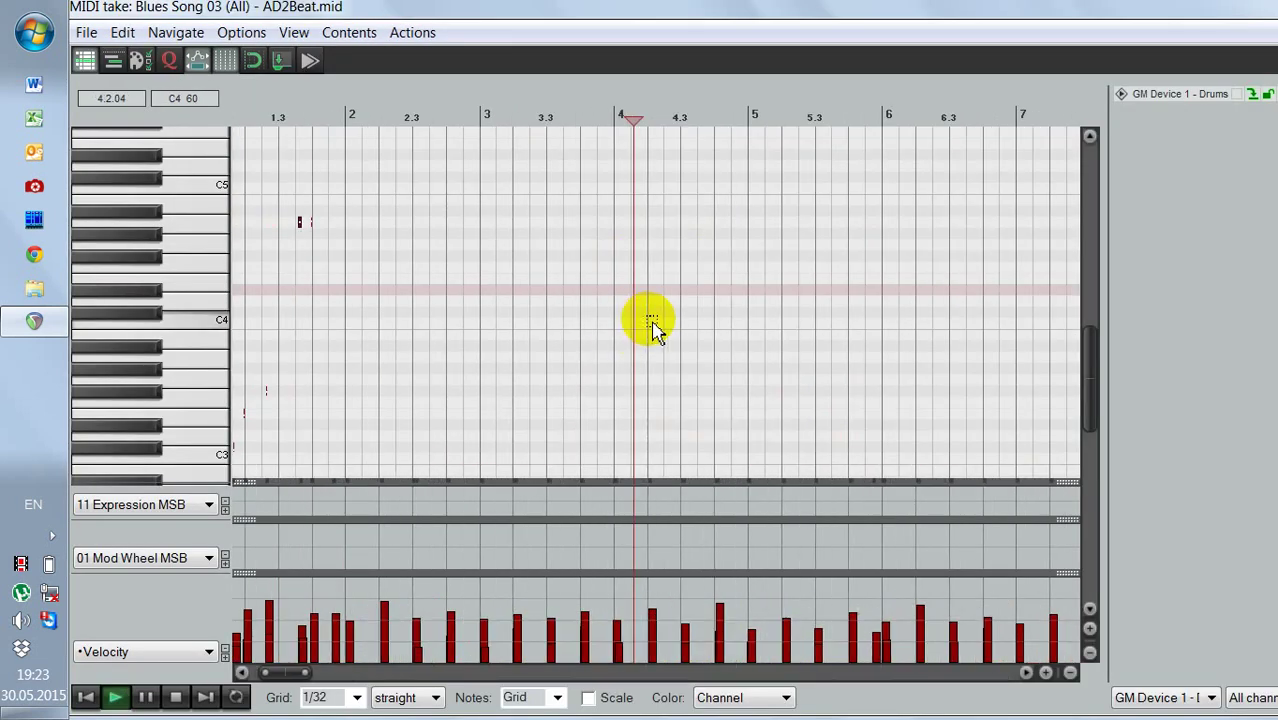
scroll(660, 338, "down", 10)
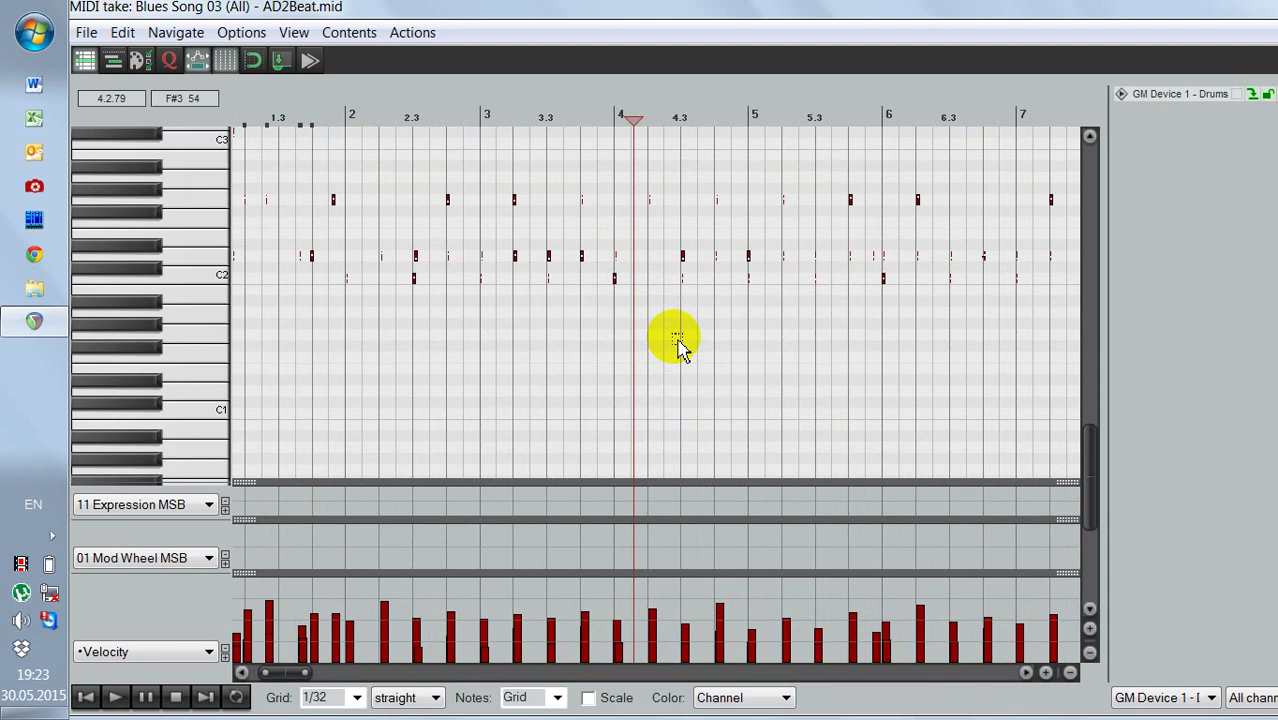
scroll(672, 342, "up", 4)
scroll(640, 340, "down", 4)
scroll(686, 355, "down", 2)
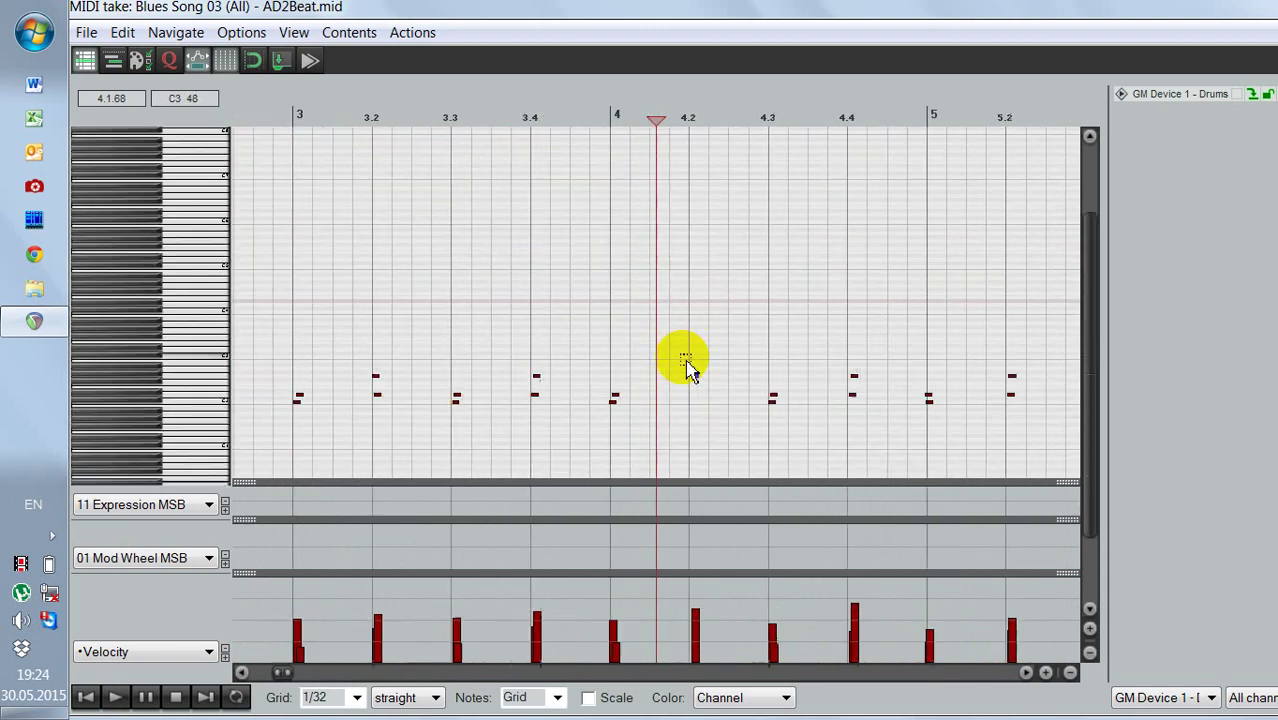
Step: Examine how the drum notes around bars 4 and 5 sit against the MIDI editor's grid lines
scroll(686, 368, "down", 1)
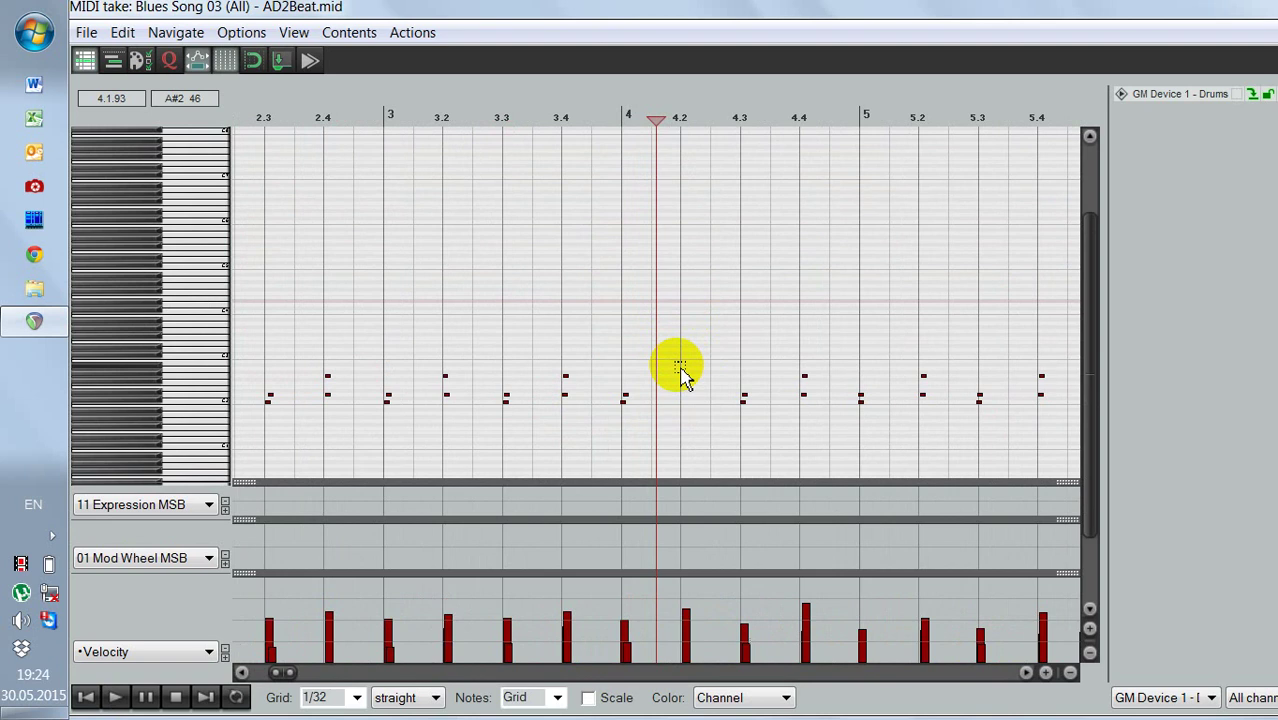
scroll(655, 388, "up", 5)
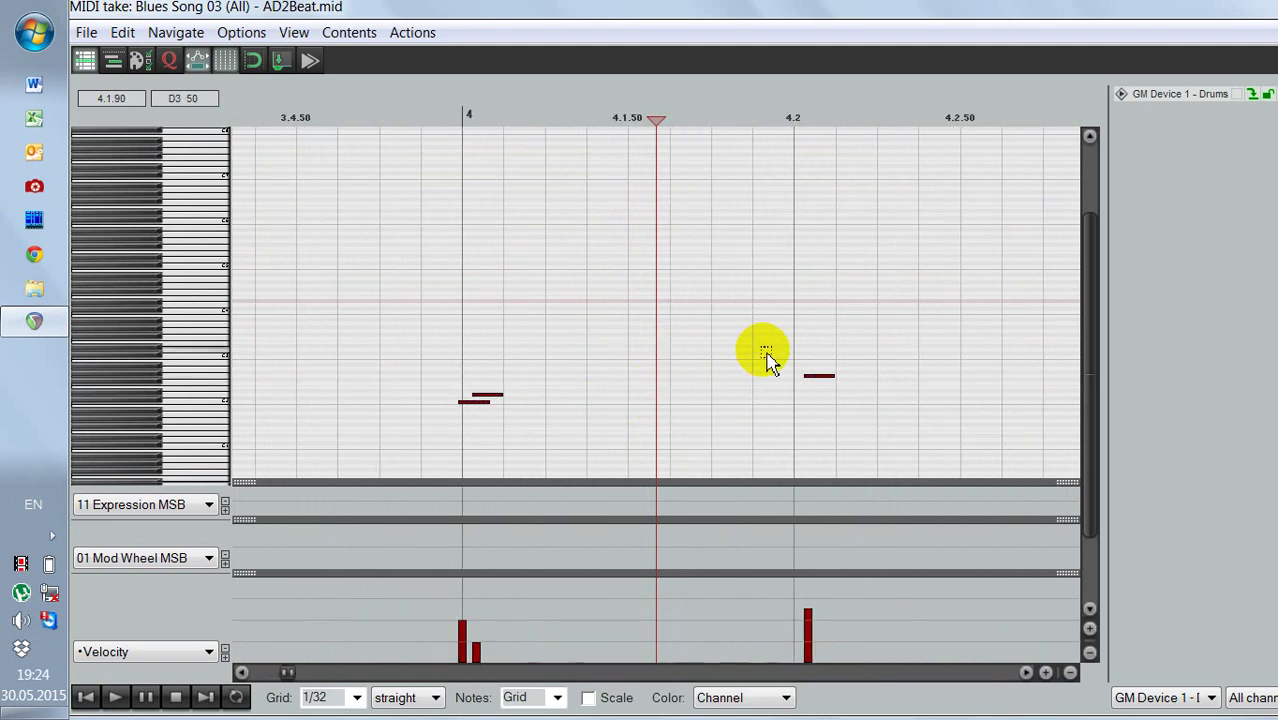
scroll(769, 360, "down", 5)
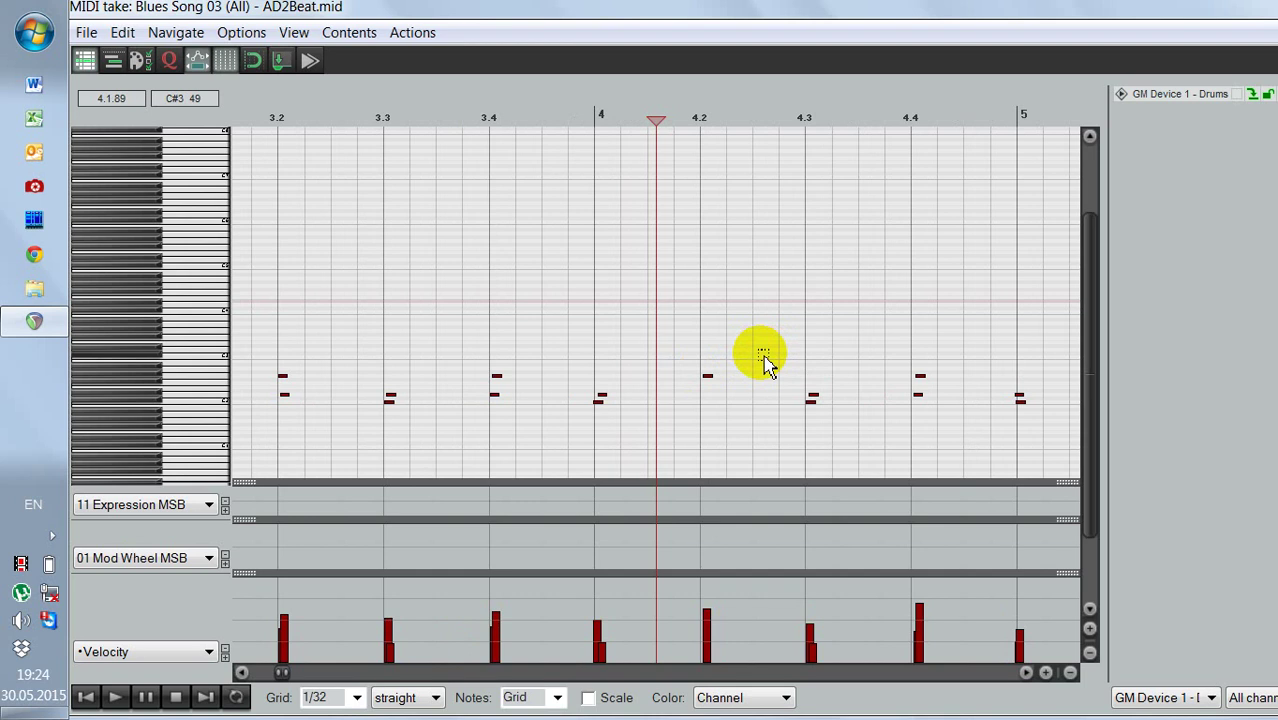
scroll(765, 365, "down", 4)
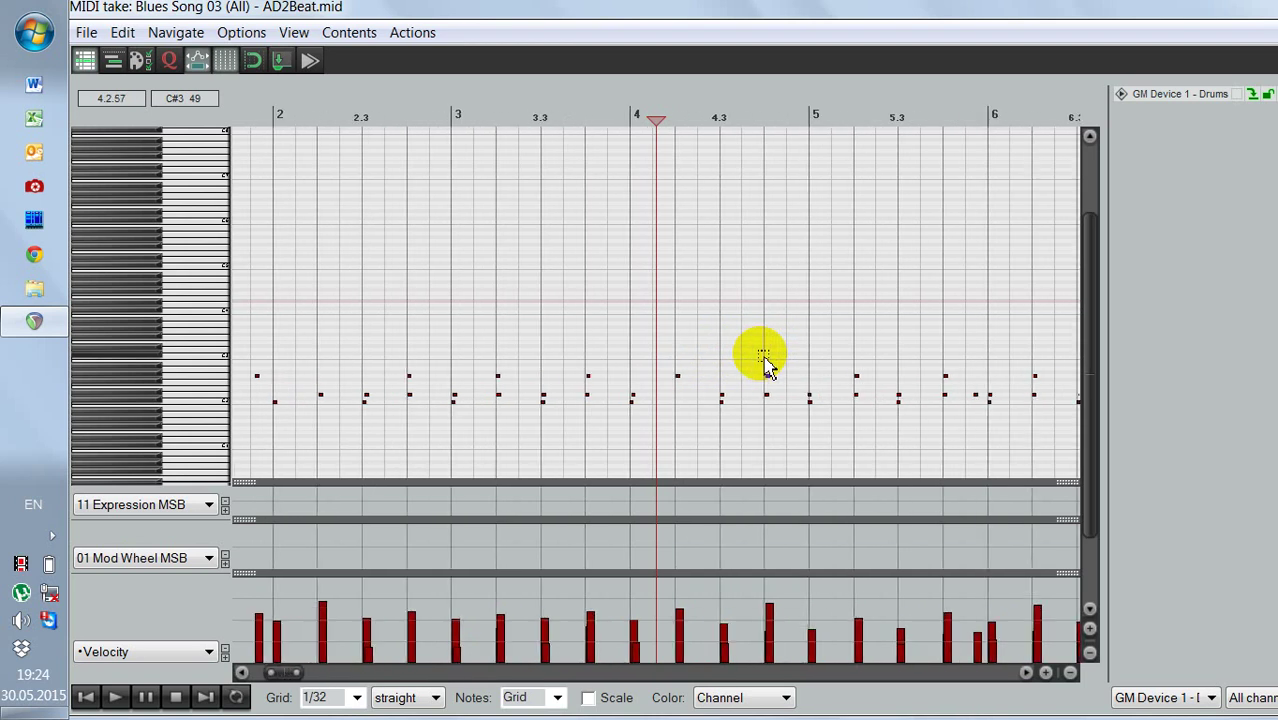
left_click(813, 371)
scroll(876, 428, "up", 5)
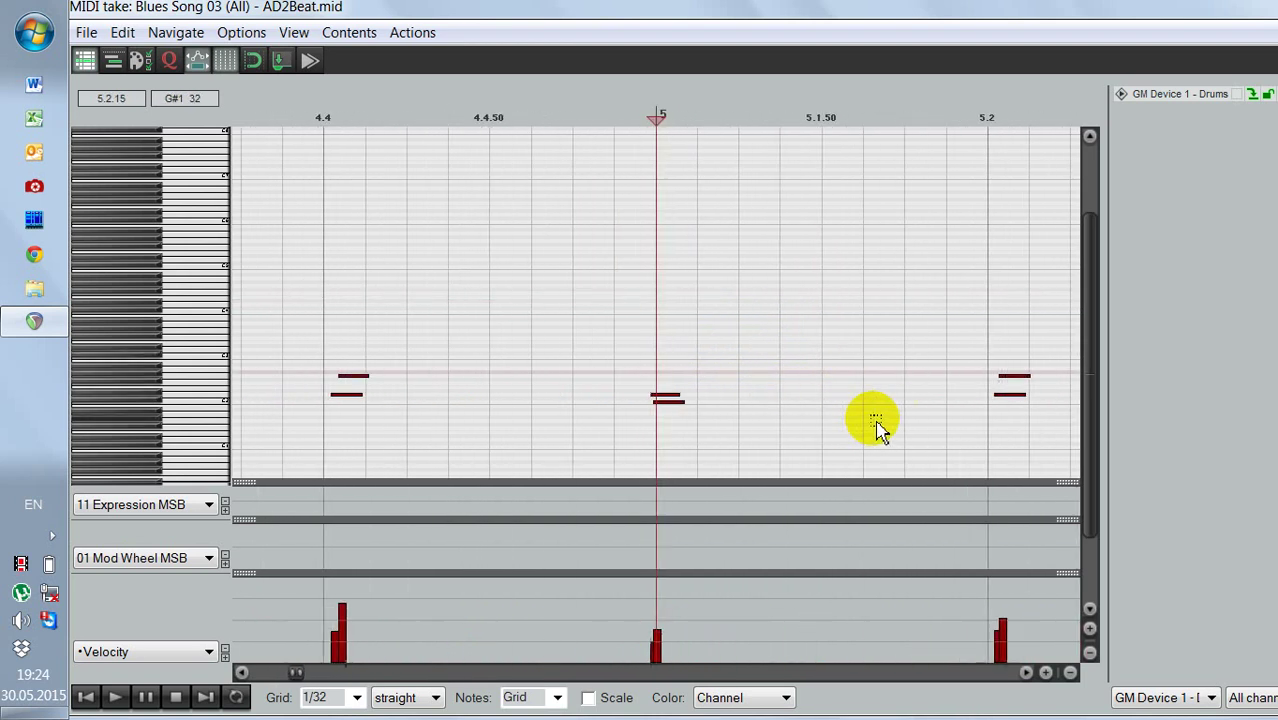
scroll(876, 428, "down", 6)
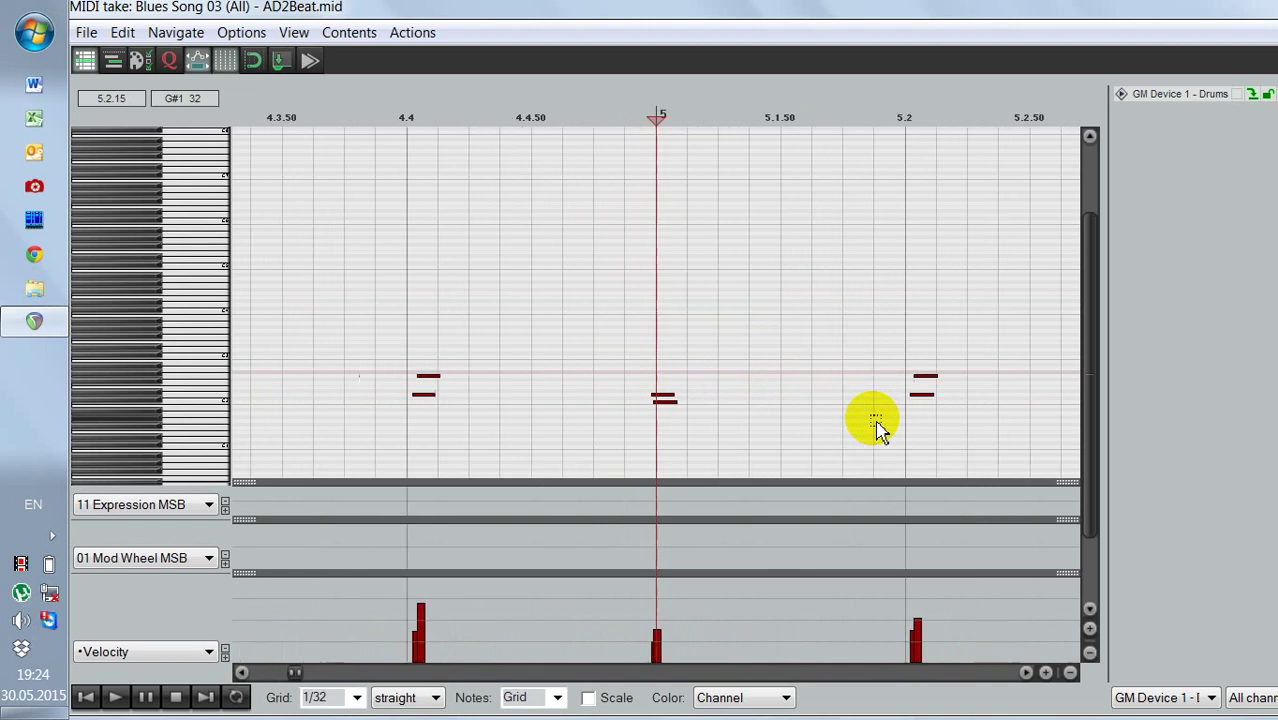
scroll(876, 428, "down", 6)
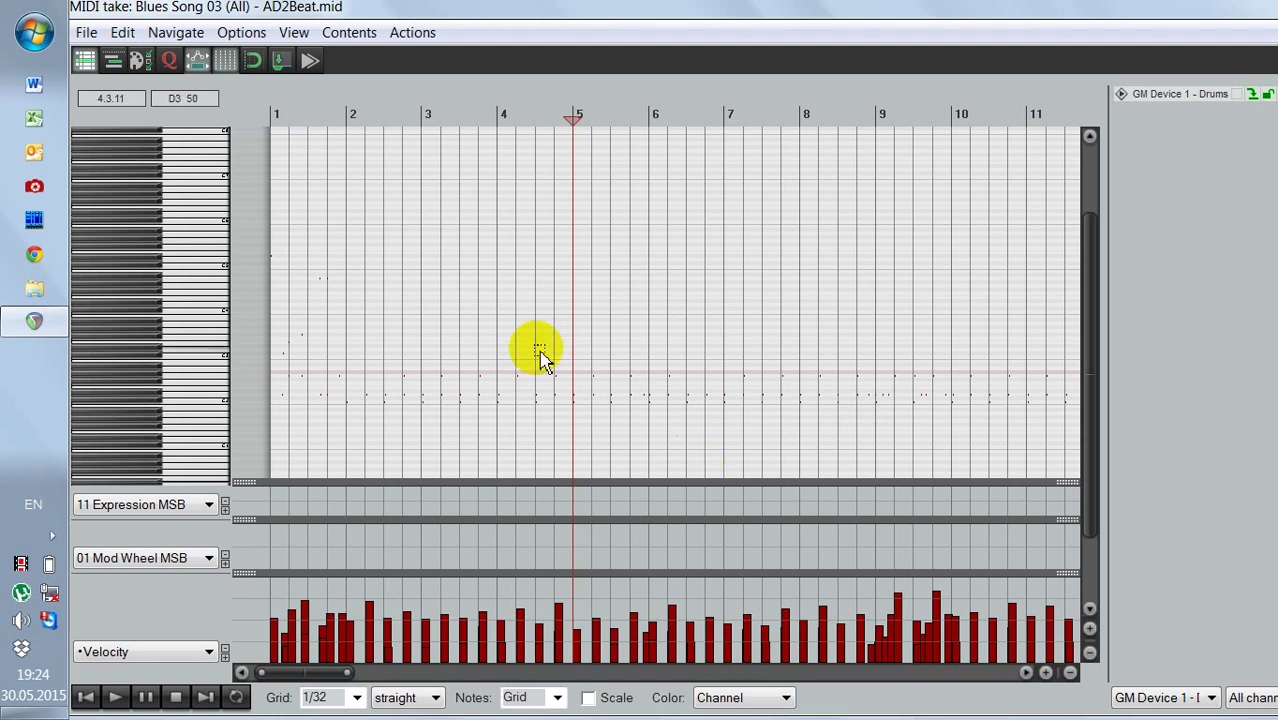
scroll(538, 354, "up", 5)
scroll(540, 357, "down", 2)
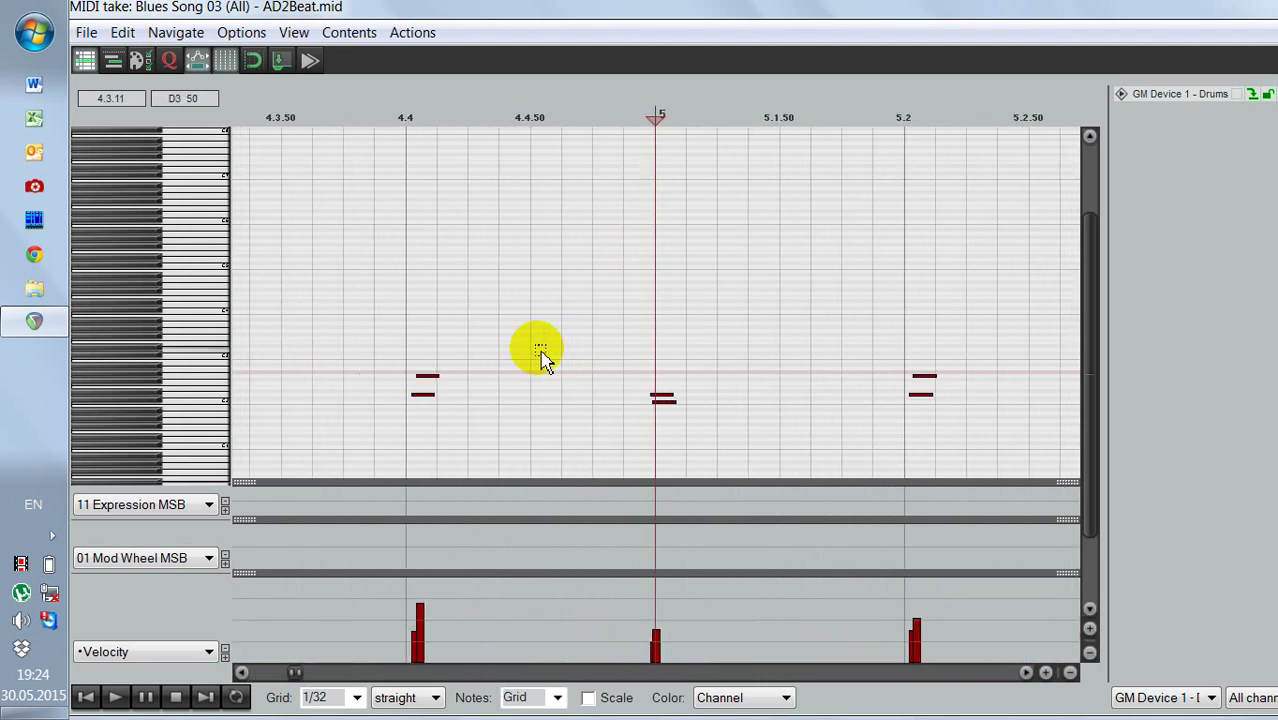
scroll(570, 392, "down", 3)
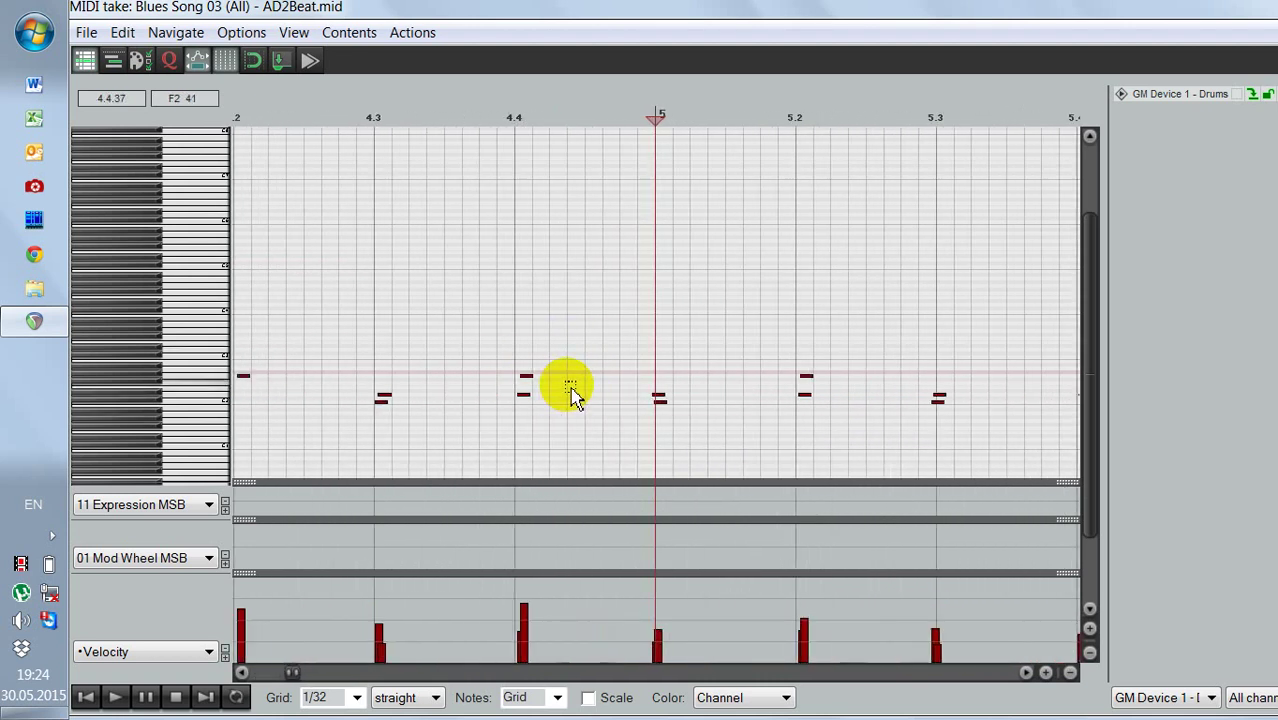
scroll(582, 385, "down", 5)
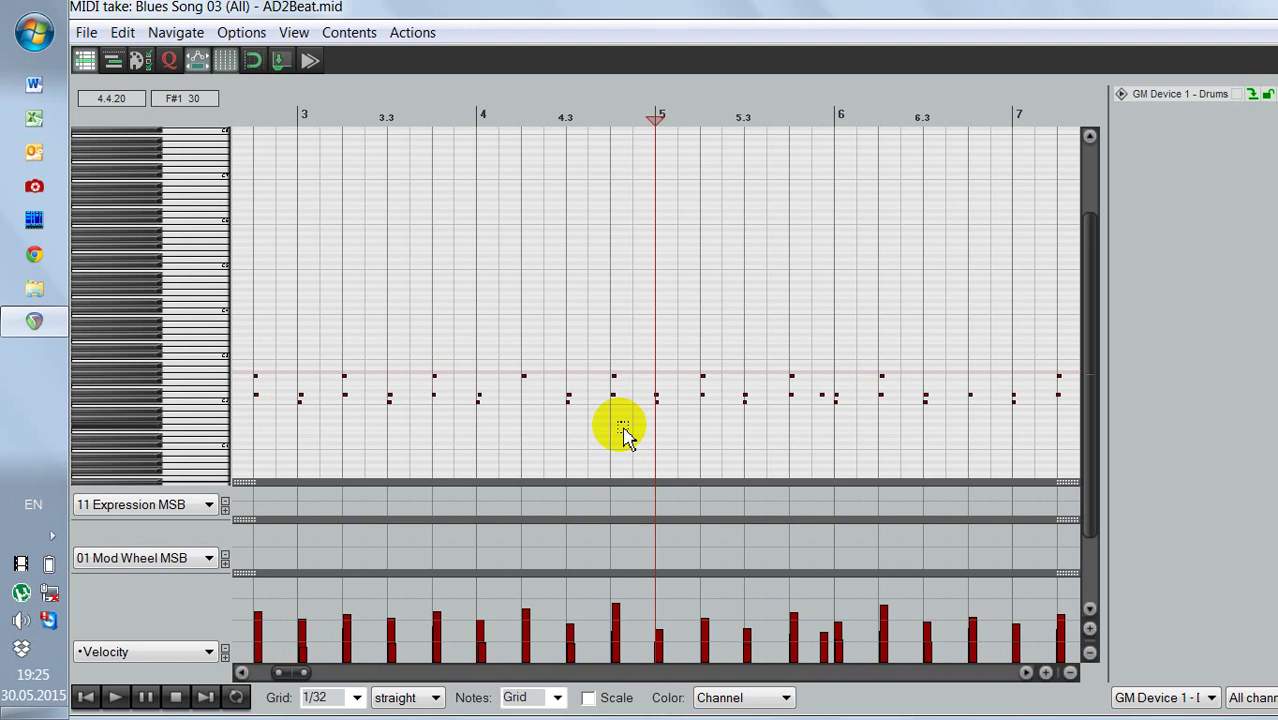
Step: Play the drum notes from the beginning of bar 1, close the MIDI editor and stop playback
left_click_drag(291, 672, 262, 673)
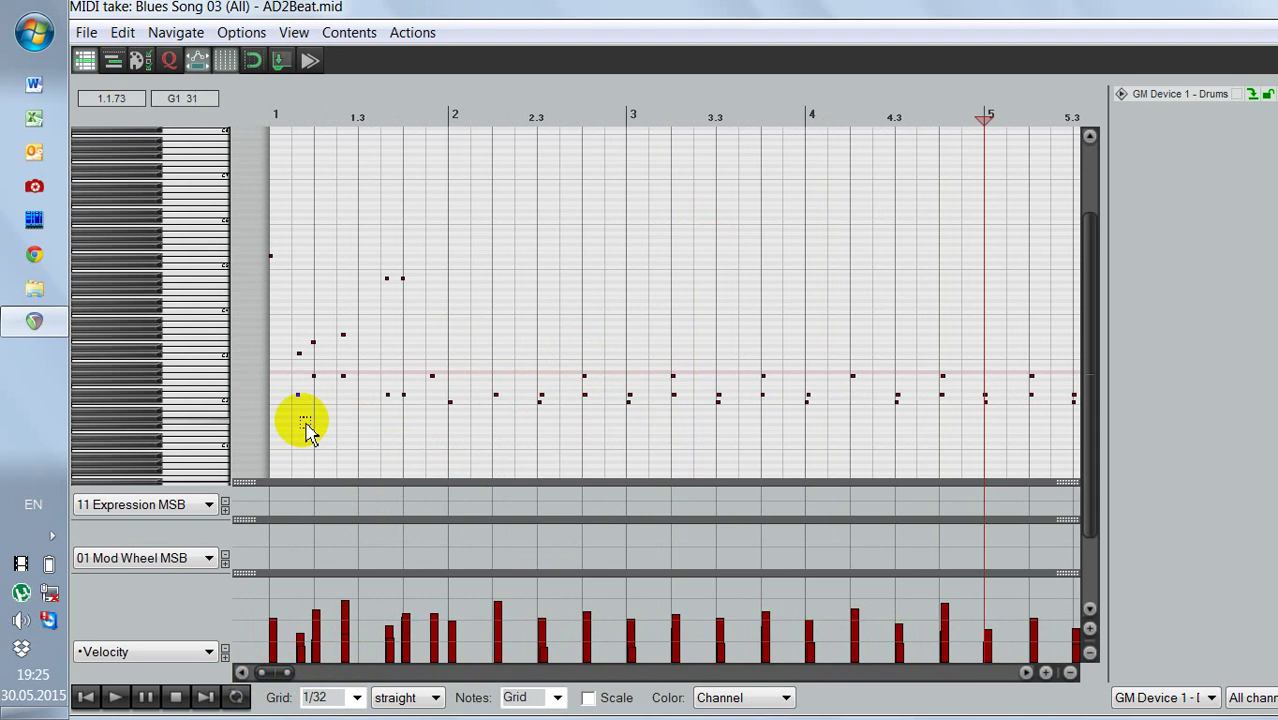
left_click(284, 450)
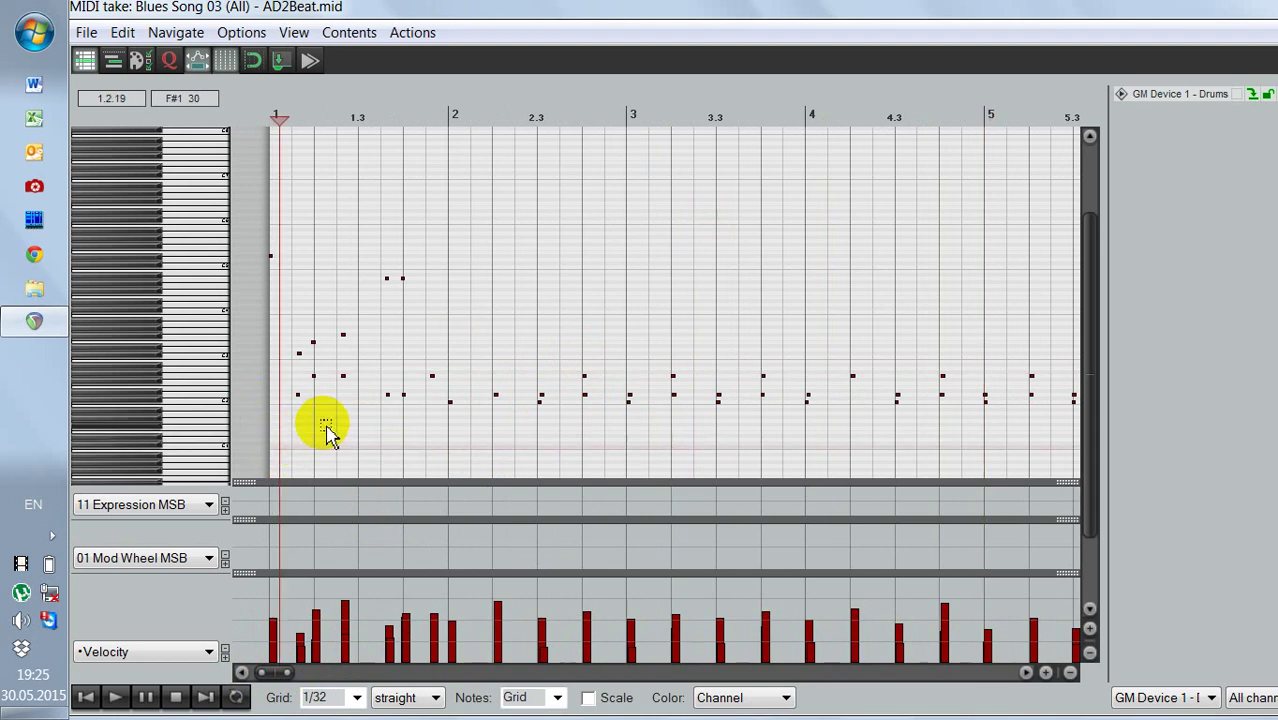
key("space")
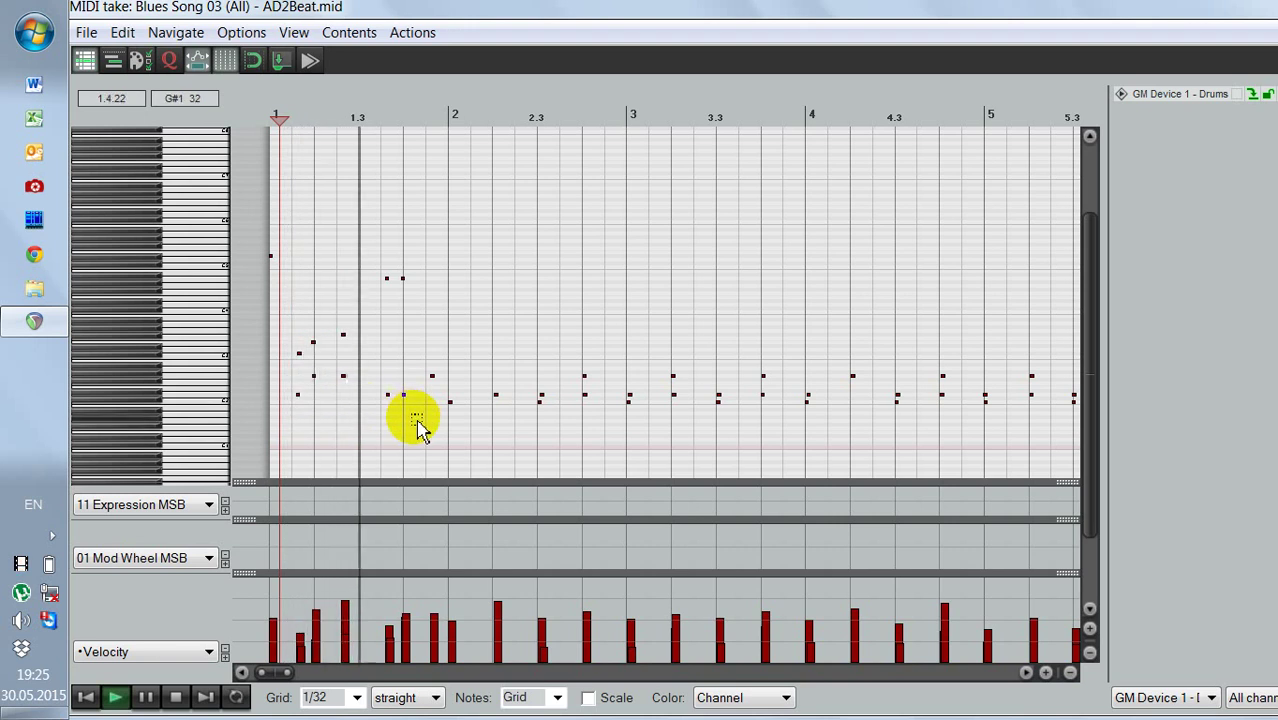
key("Escape")
key("space")
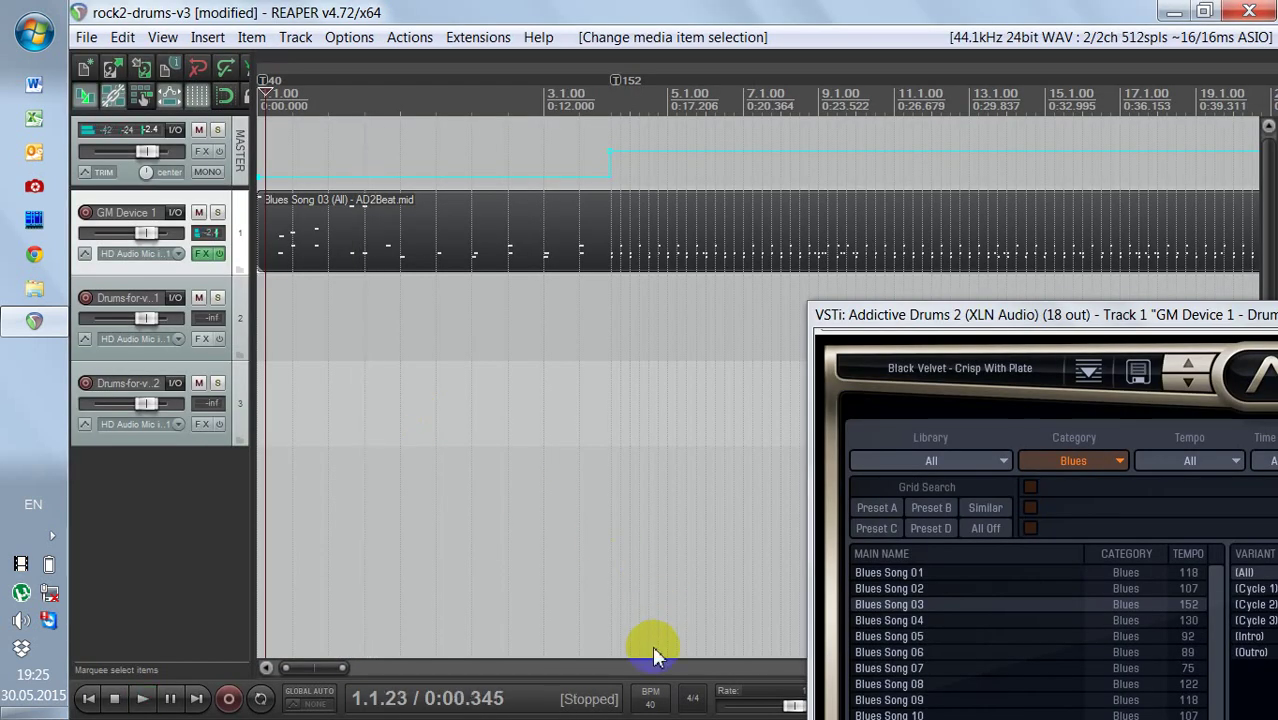
Step: Set the tempo near the start of the Blues Song 03 item to 152 BPM and reopen the item for MIDI editing
type("1")
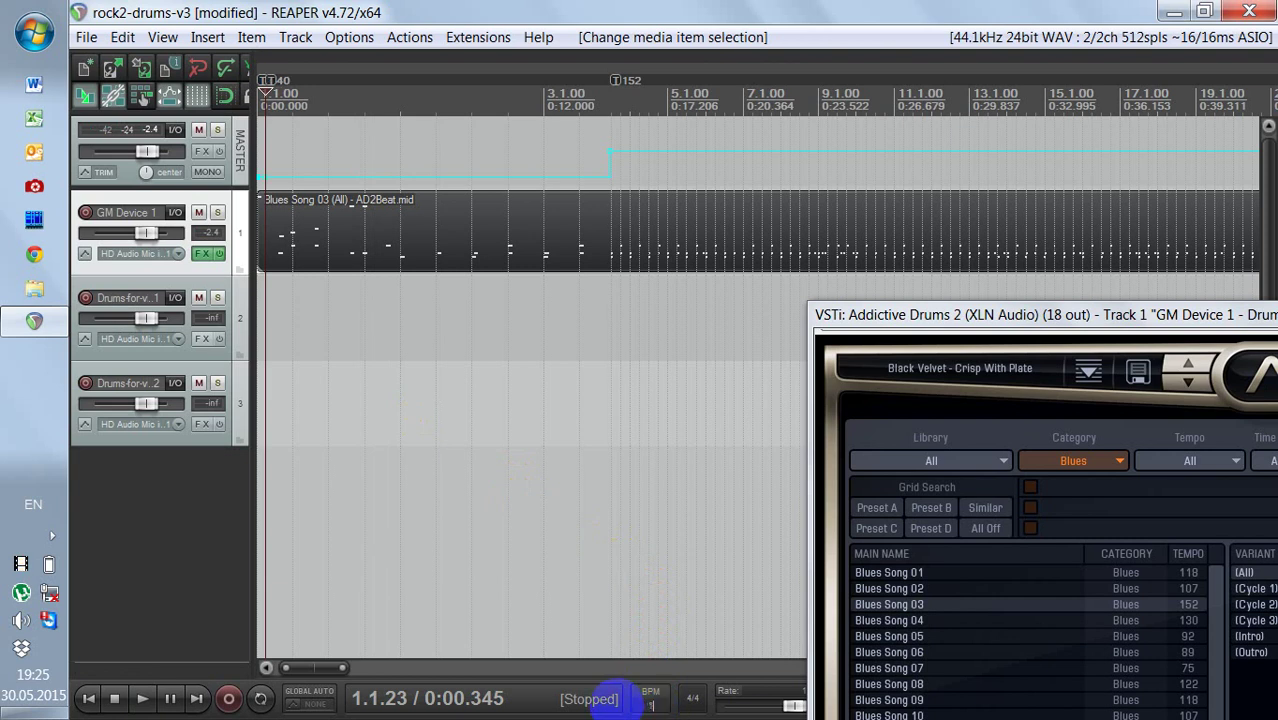
type("52")
key("Return")
double_click(340, 218)
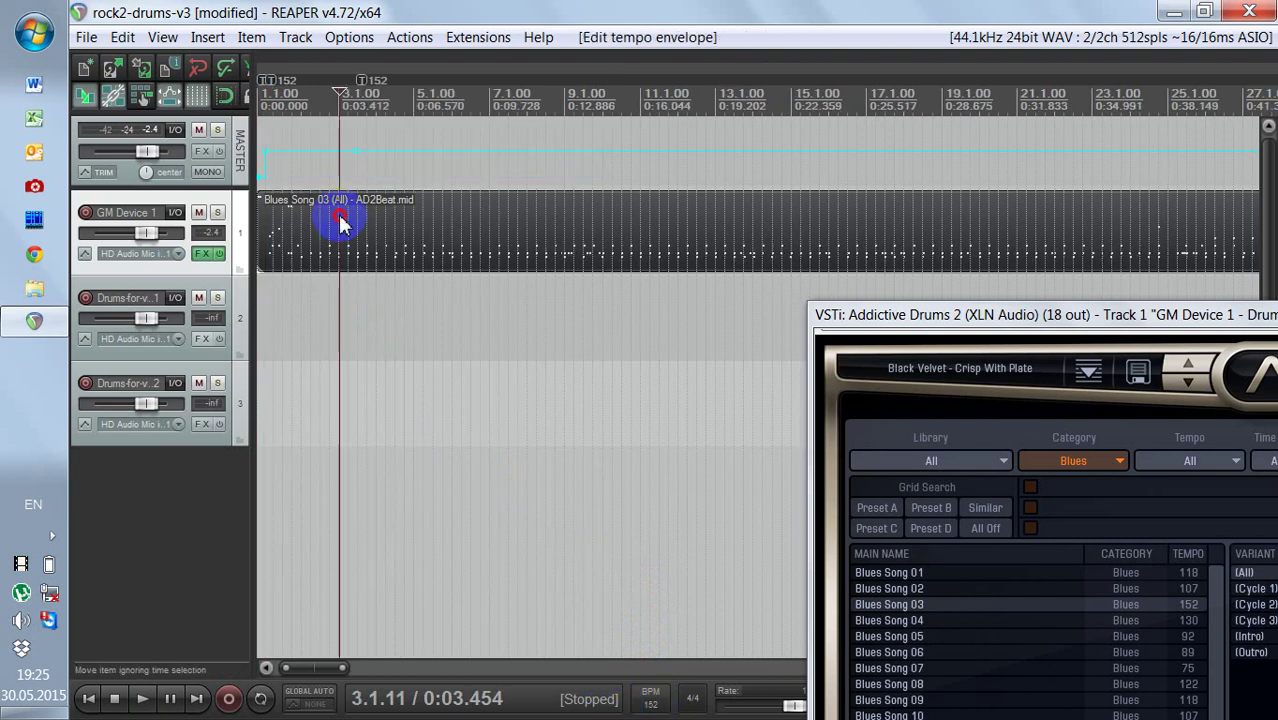
Step: Play the Blues Song 03 drum notes from the middle of bar 2 in the MIDI editor and stop playback
scroll(422, 345, "down", 3)
scroll(422, 348, "up", 8)
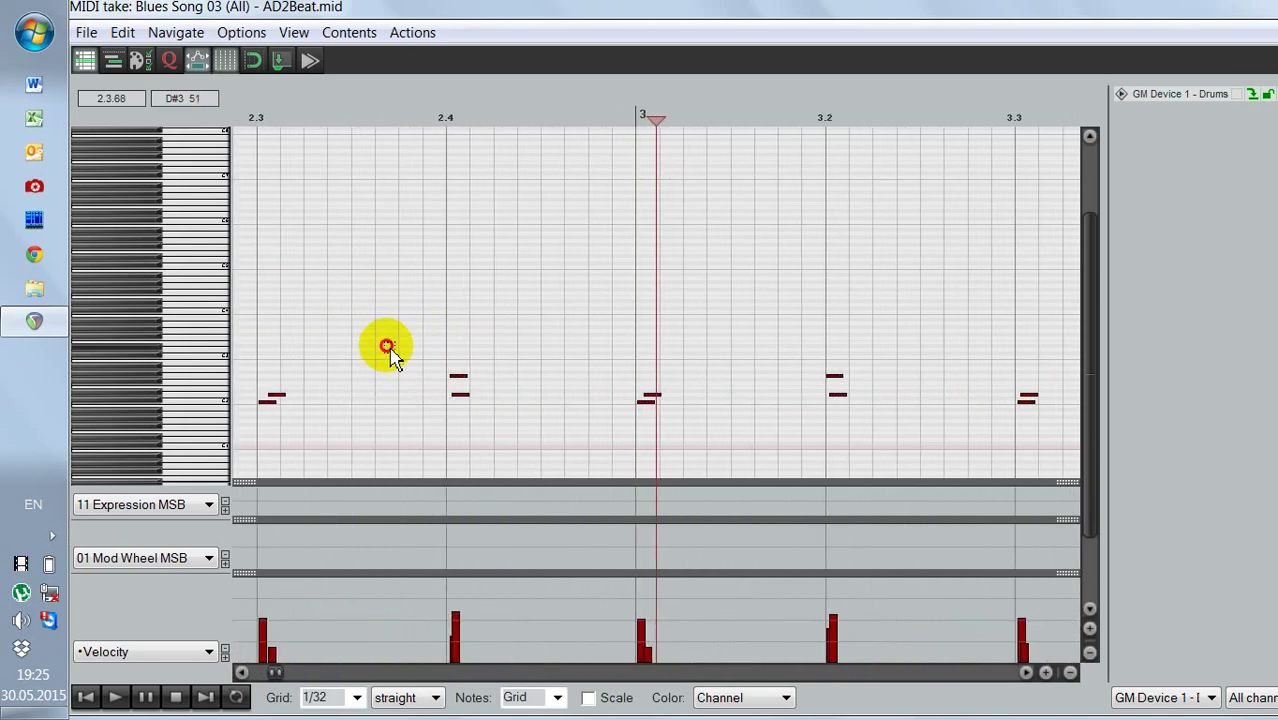
left_click(391, 352)
key("space")
scroll(471, 352, "down", 5)
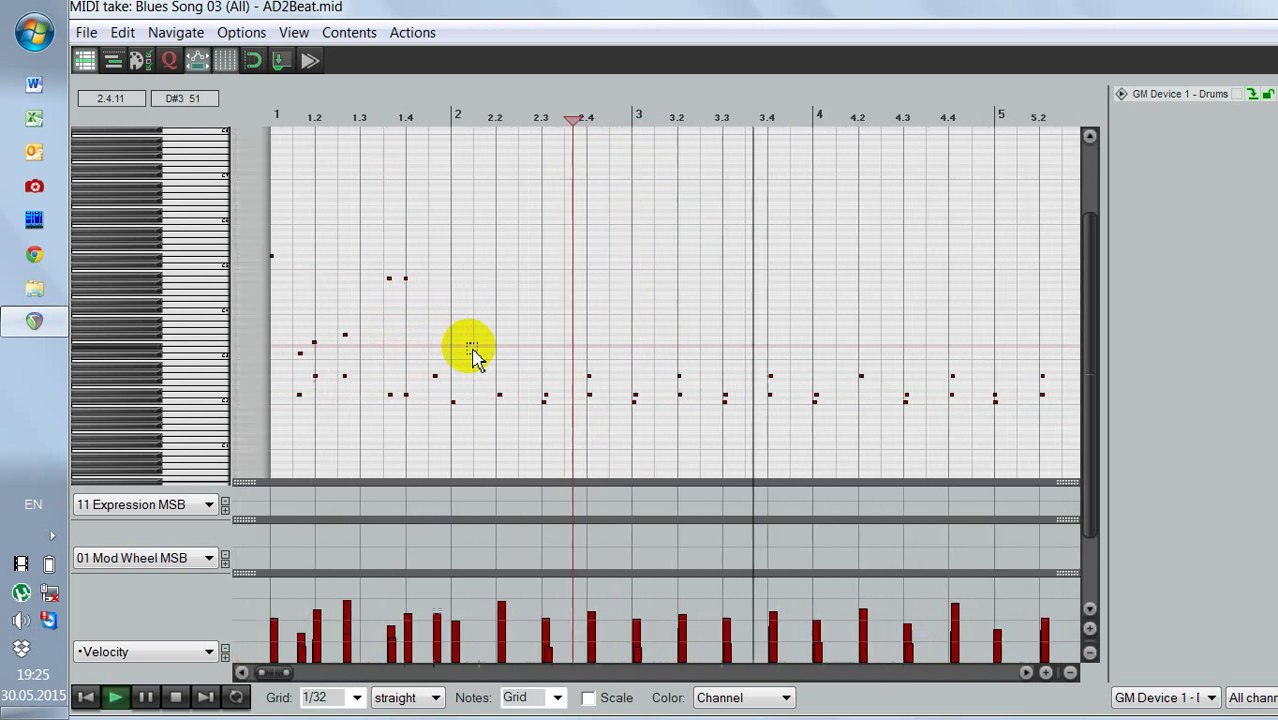
key("space")
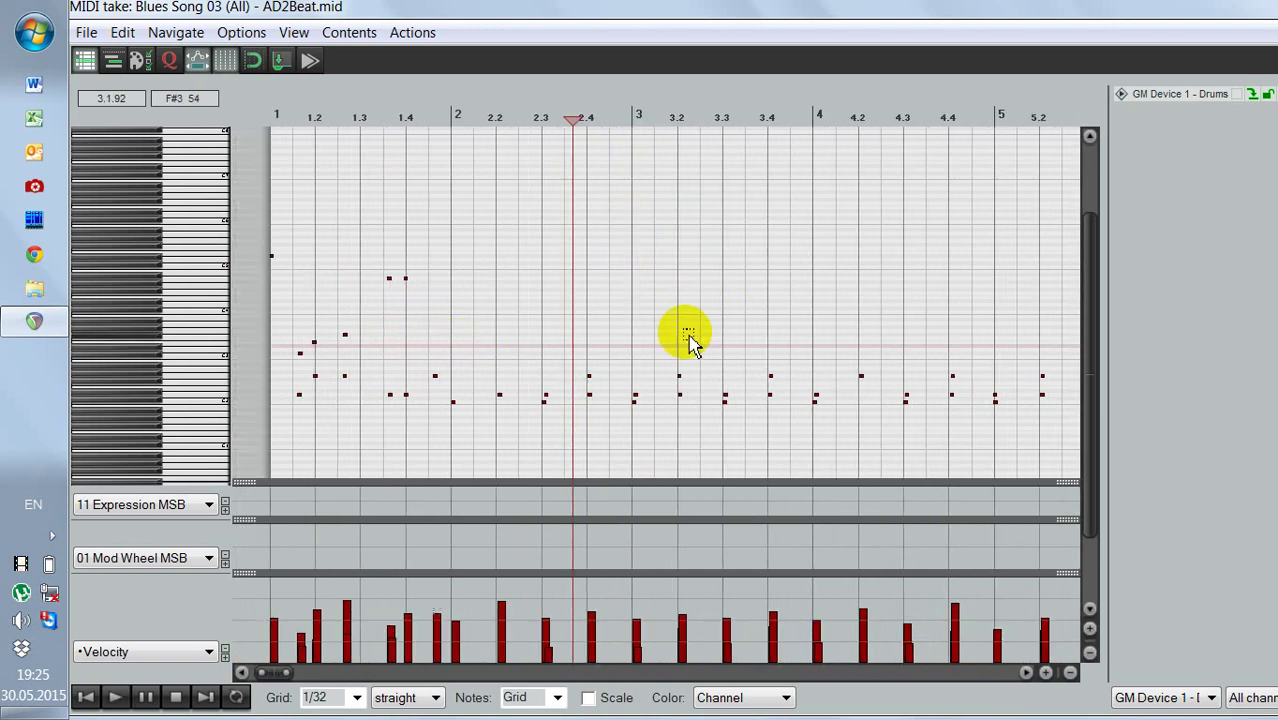
Step: Marquee-select the upper drum notes on the off-beats from 2.4 to 4.2, and clear the selection
left_click(539, 305)
left_click_drag(539, 305, 858, 388)
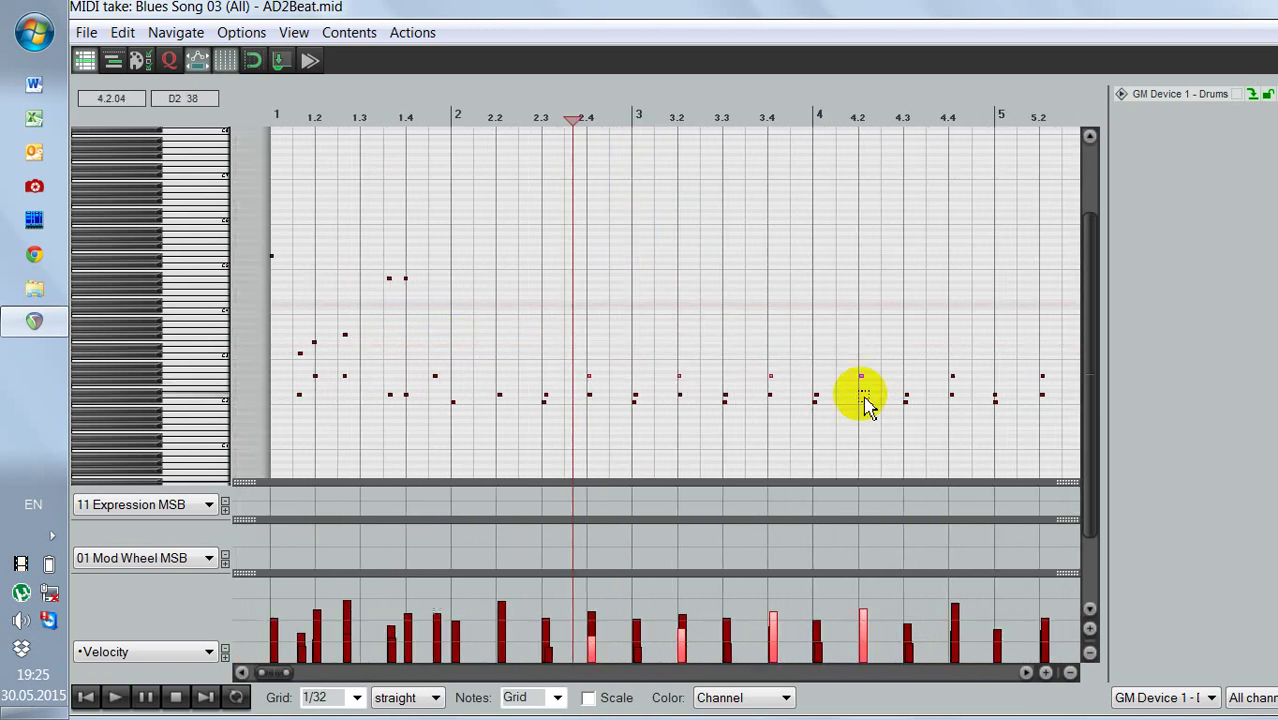
left_click(800, 426)
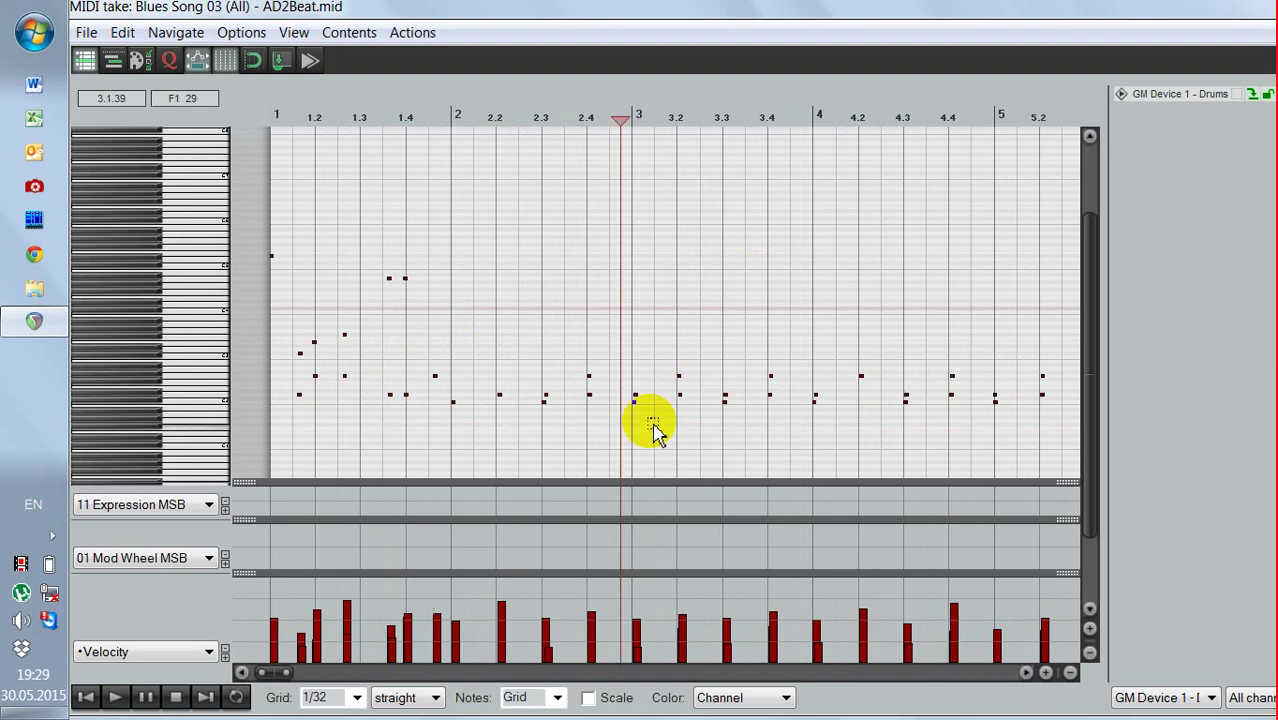
Step: Place the edit cursor near the end of bar 2 and inspect the drum notes from bar 1 through bar 4
left_click(603, 345)
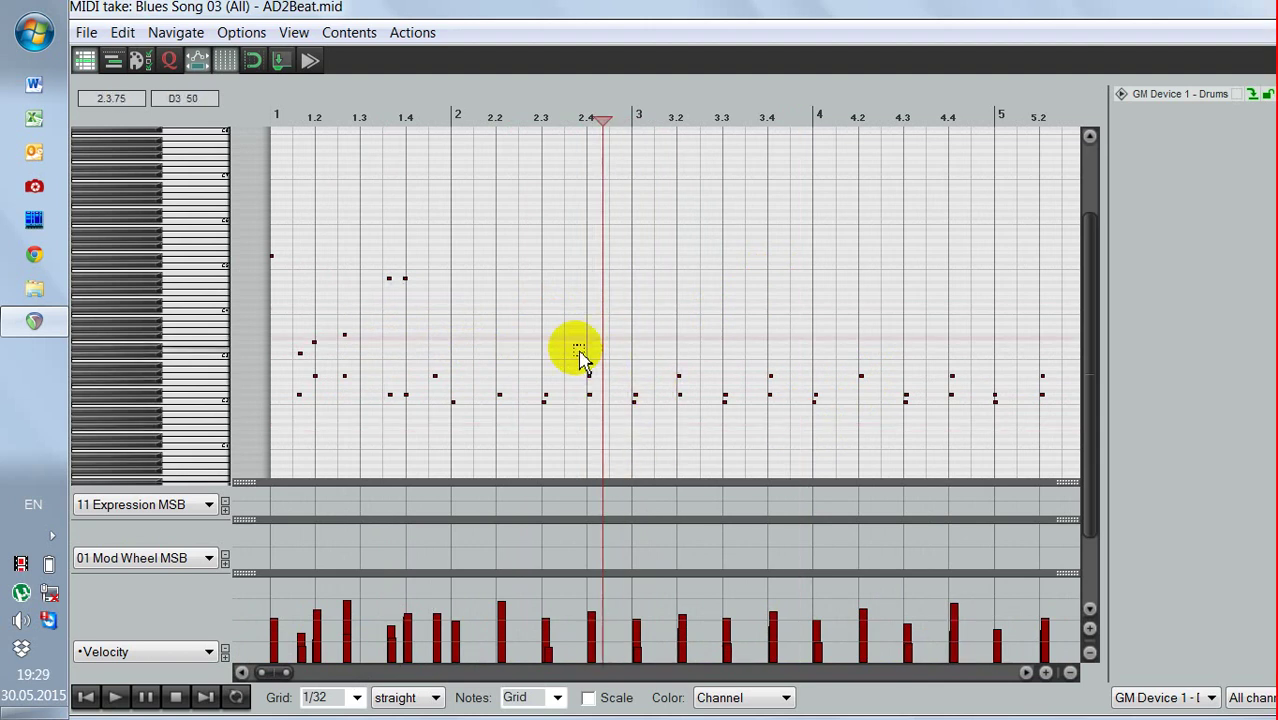
scroll(608, 337, "down", 4)
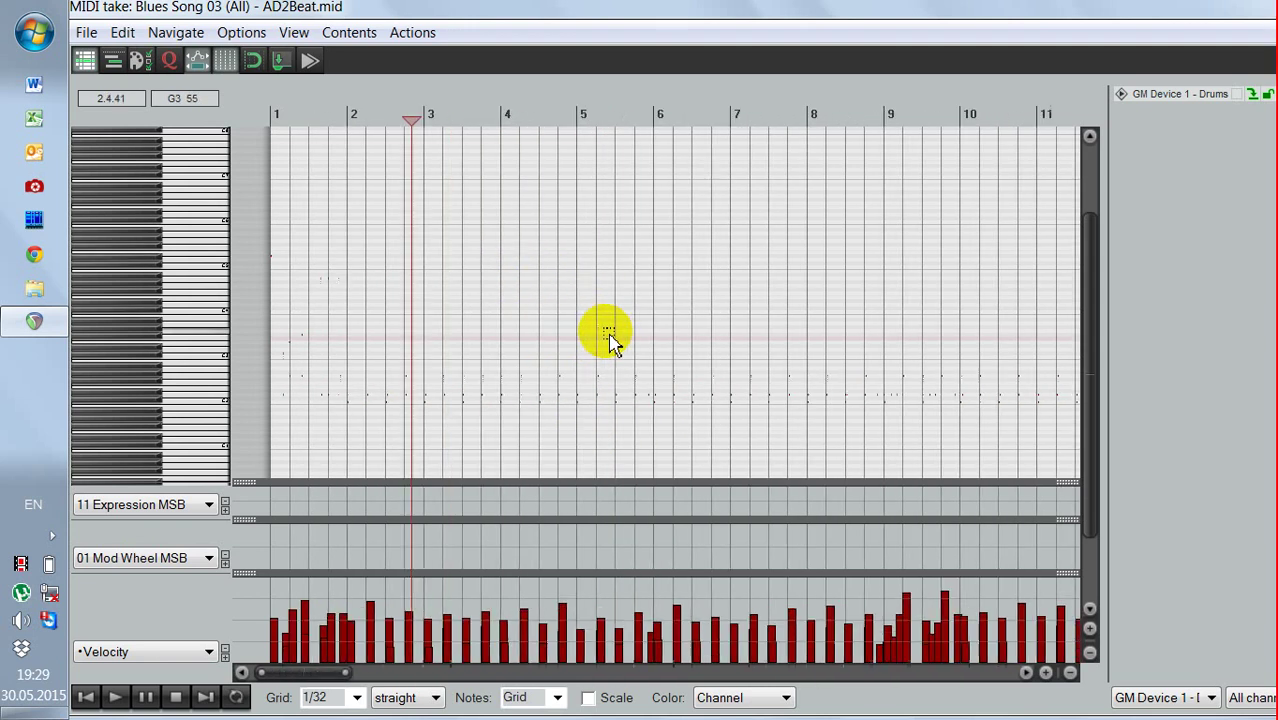
scroll(610, 338, "up", 5)
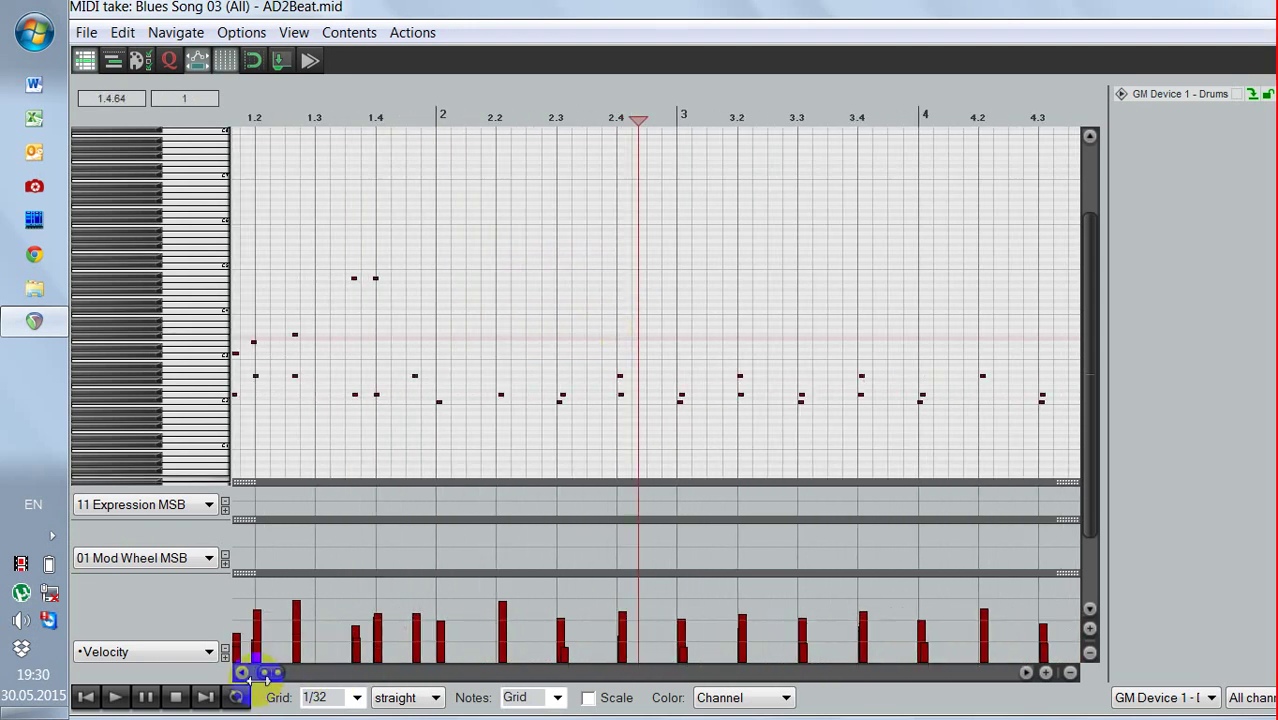
mouse_move(260, 674)
left_mouse_down()
mouse_move(314, 670)
mouse_move(250, 667)
left_mouse_up()
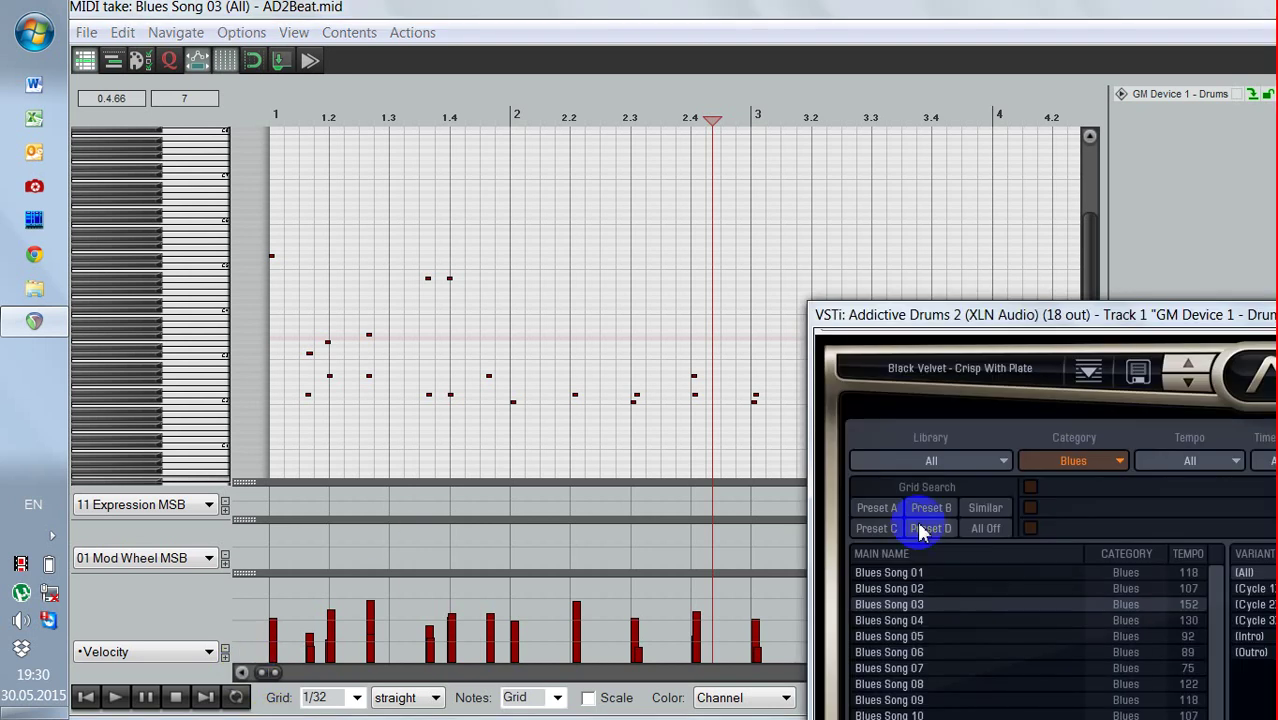
Step: Bring the Addictive Drums 2 window fully into view, look through Blues Song 03's Cycle and Intro variants, and preview the Intro
left_click_drag(1045, 314, 414, 34)
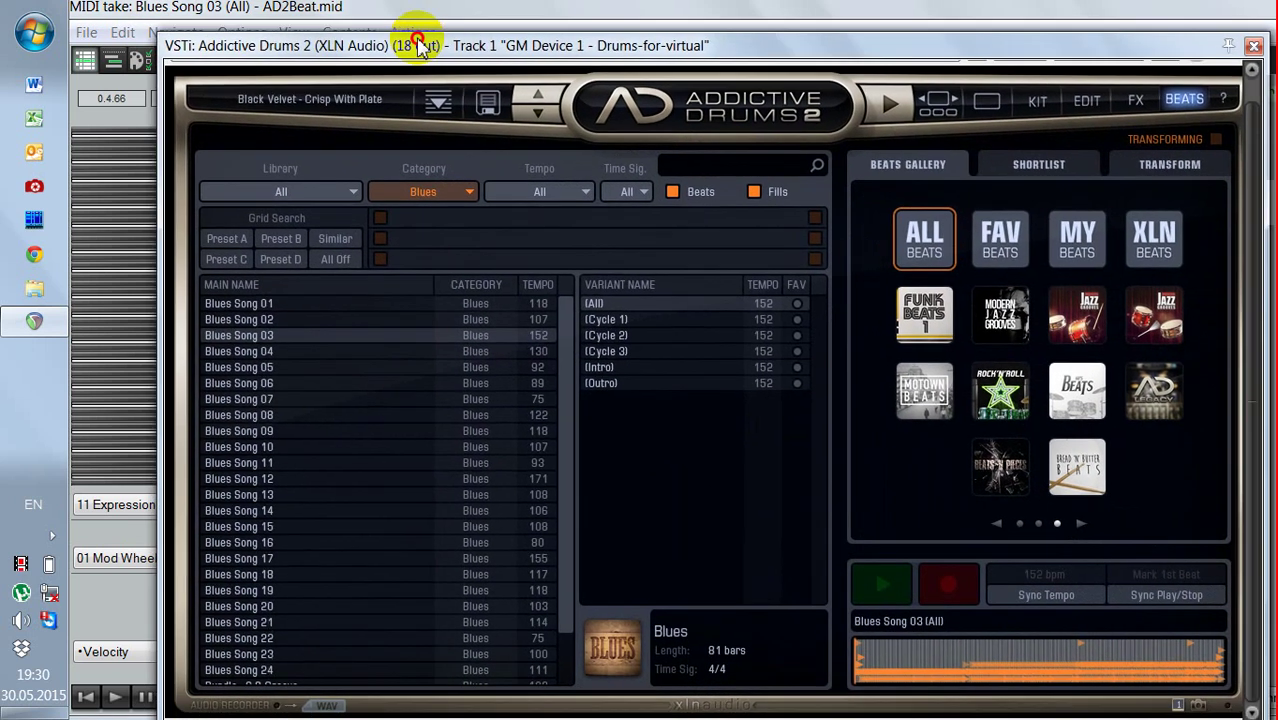
left_click(641, 315)
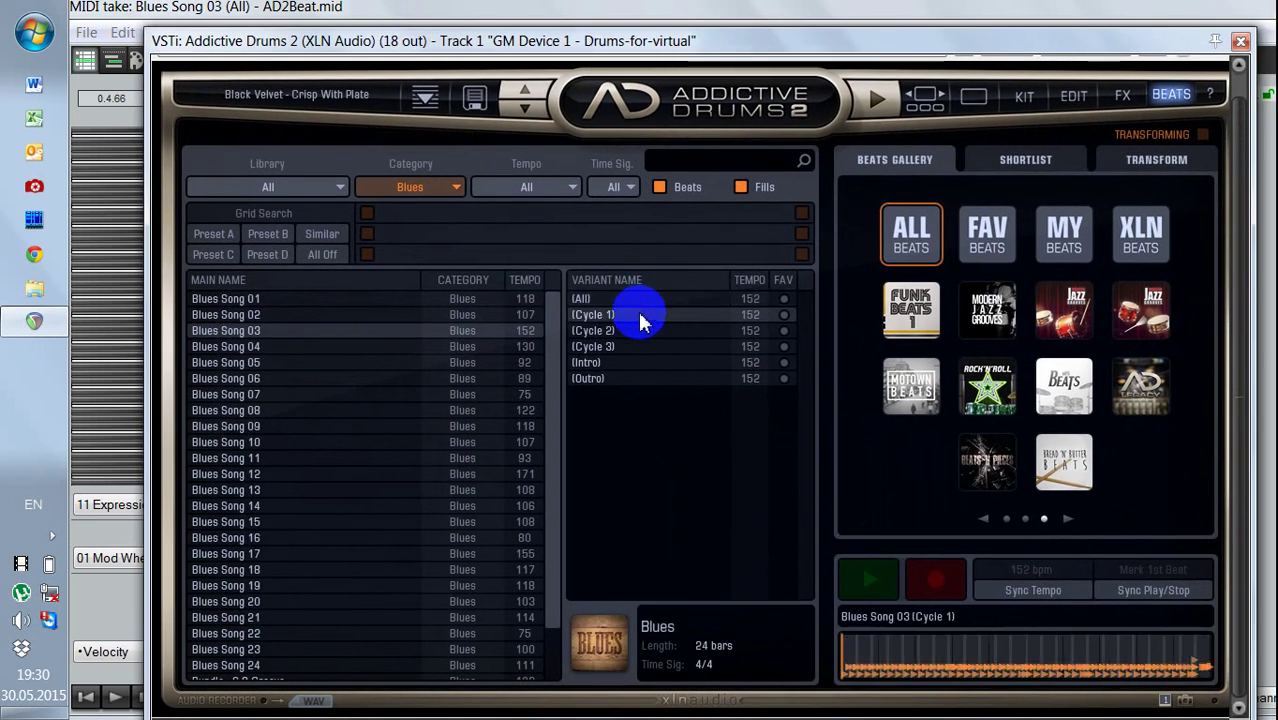
left_click(637, 331)
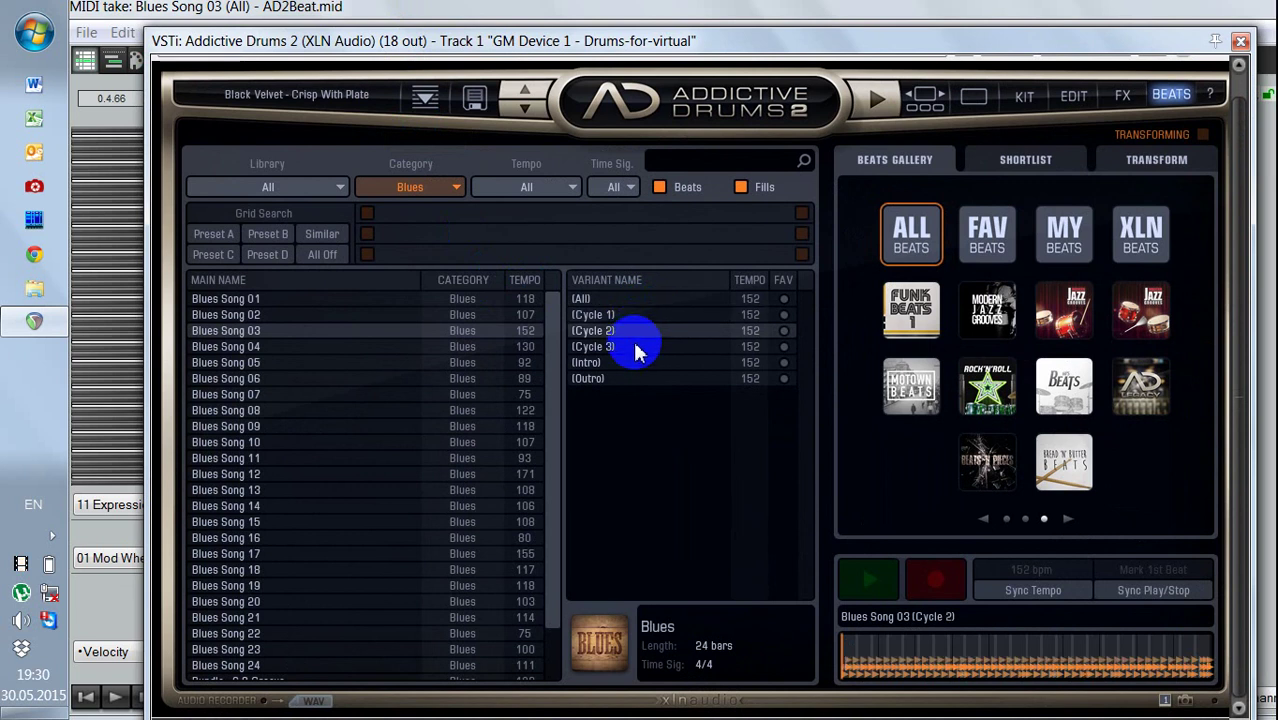
left_click(636, 346)
left_click(640, 363)
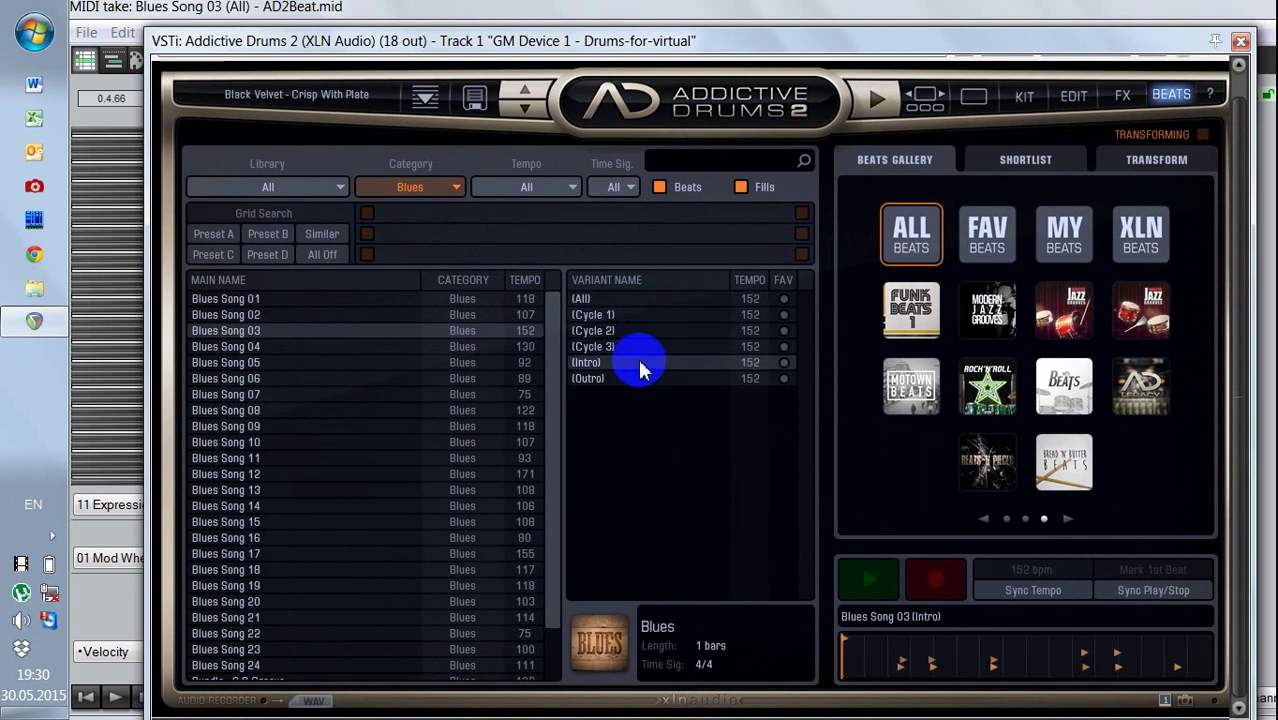
left_click(858, 582)
left_click(886, 592)
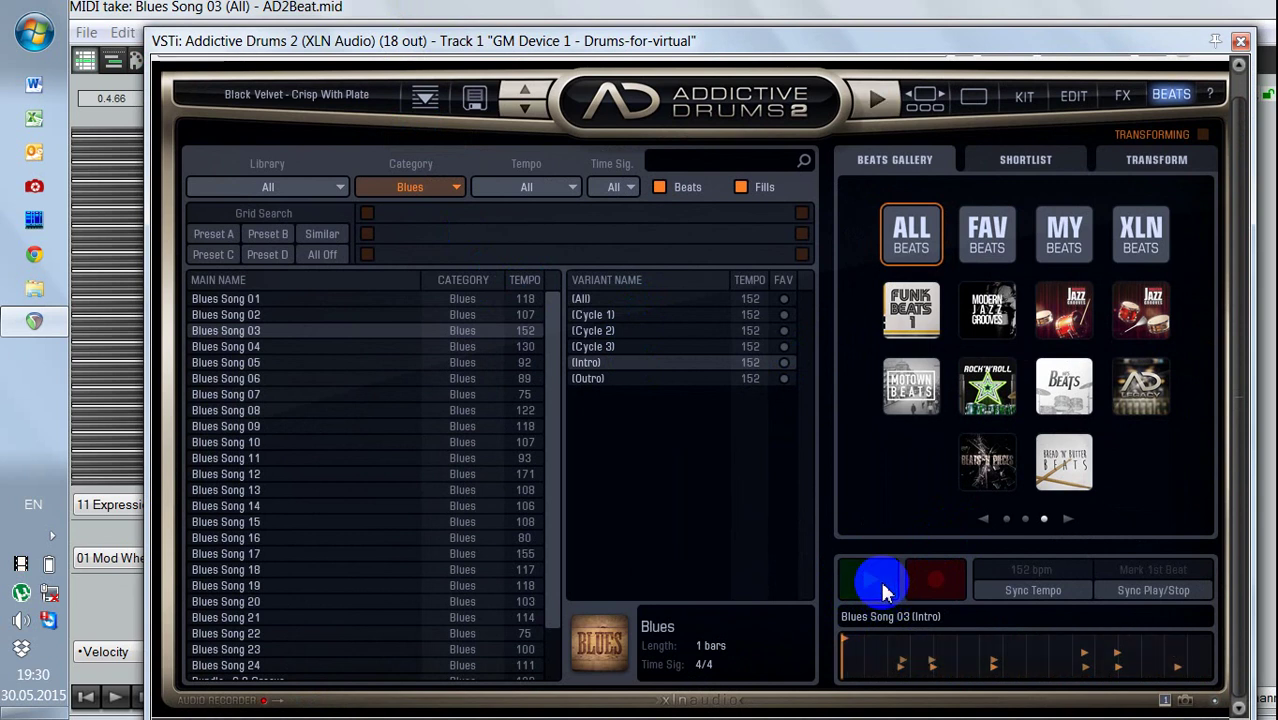
Step: Preview the (All) variant of Blues Song 03, stop it, and select Blues Song 04 in the beat list
left_click(583, 298)
left_click(918, 168)
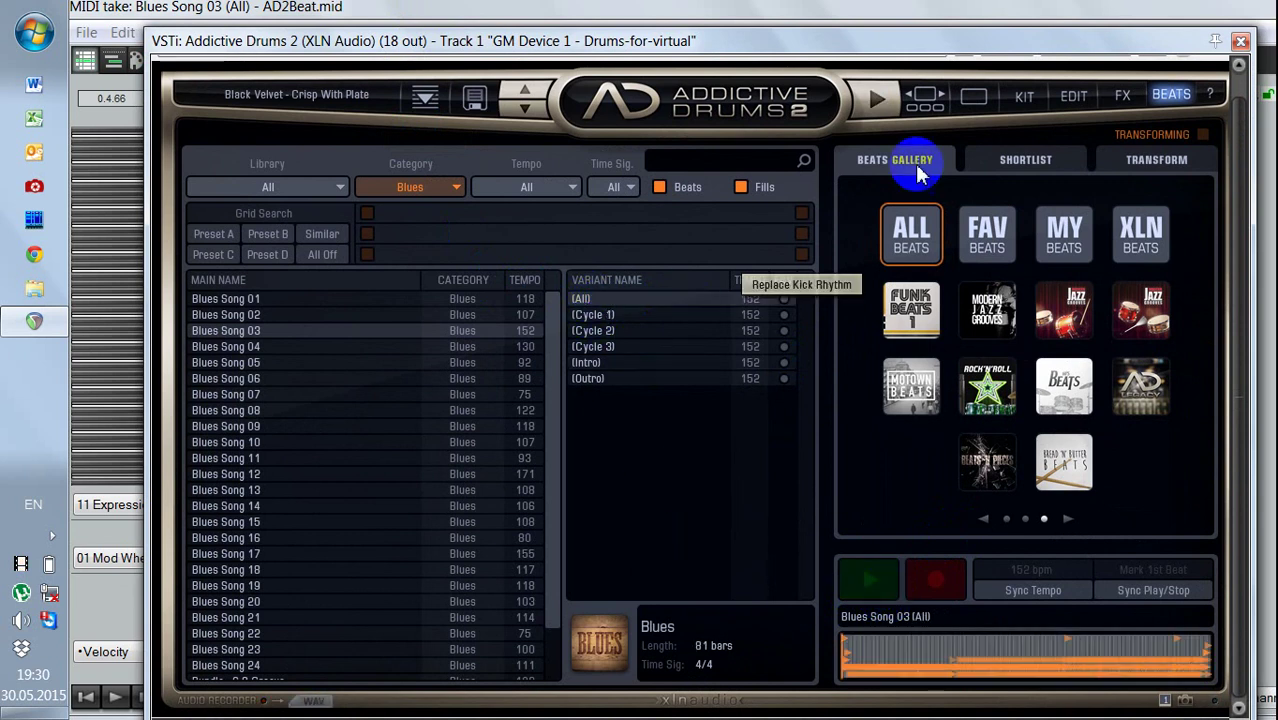
left_click(879, 99)
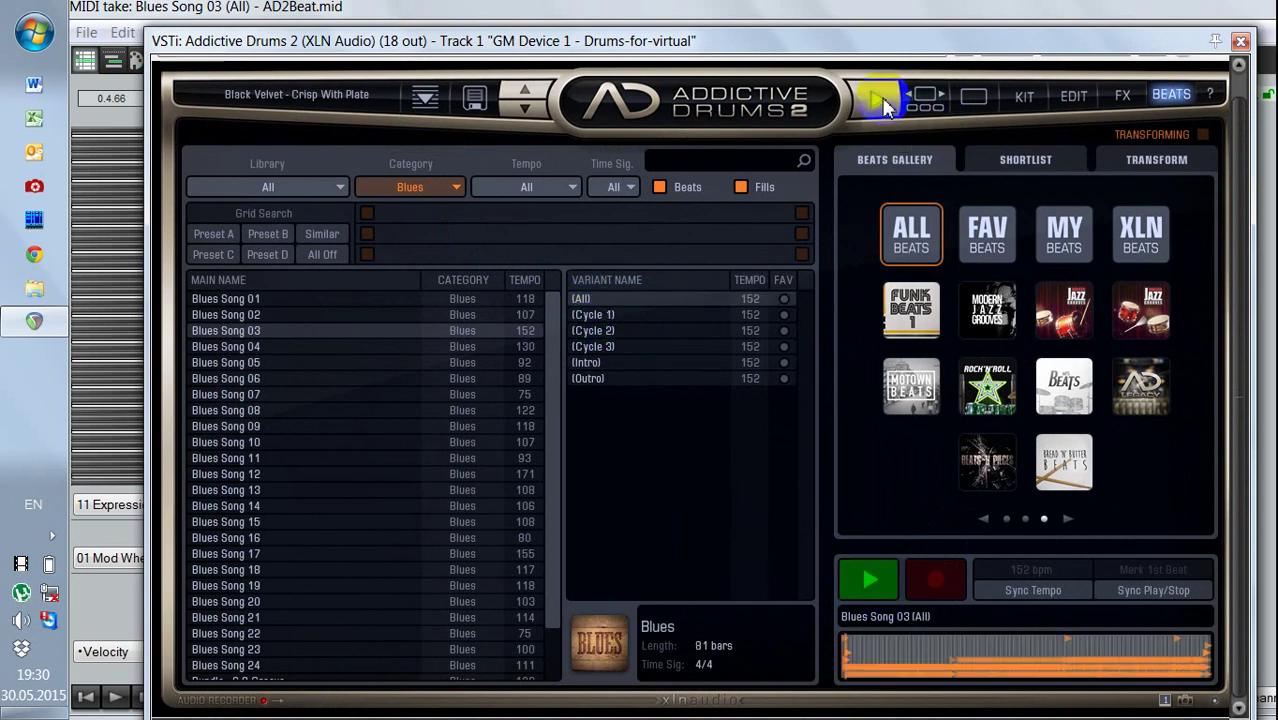
left_click(882, 102)
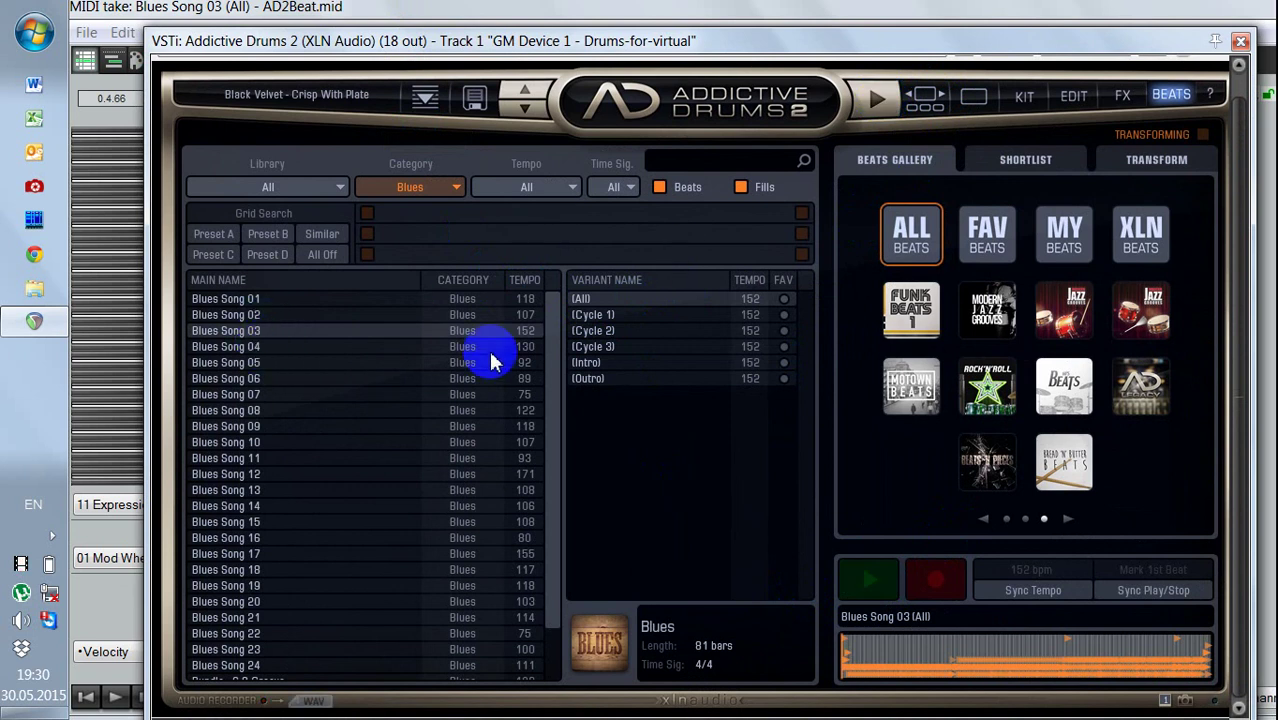
left_click_drag(559, 327, 540, 306)
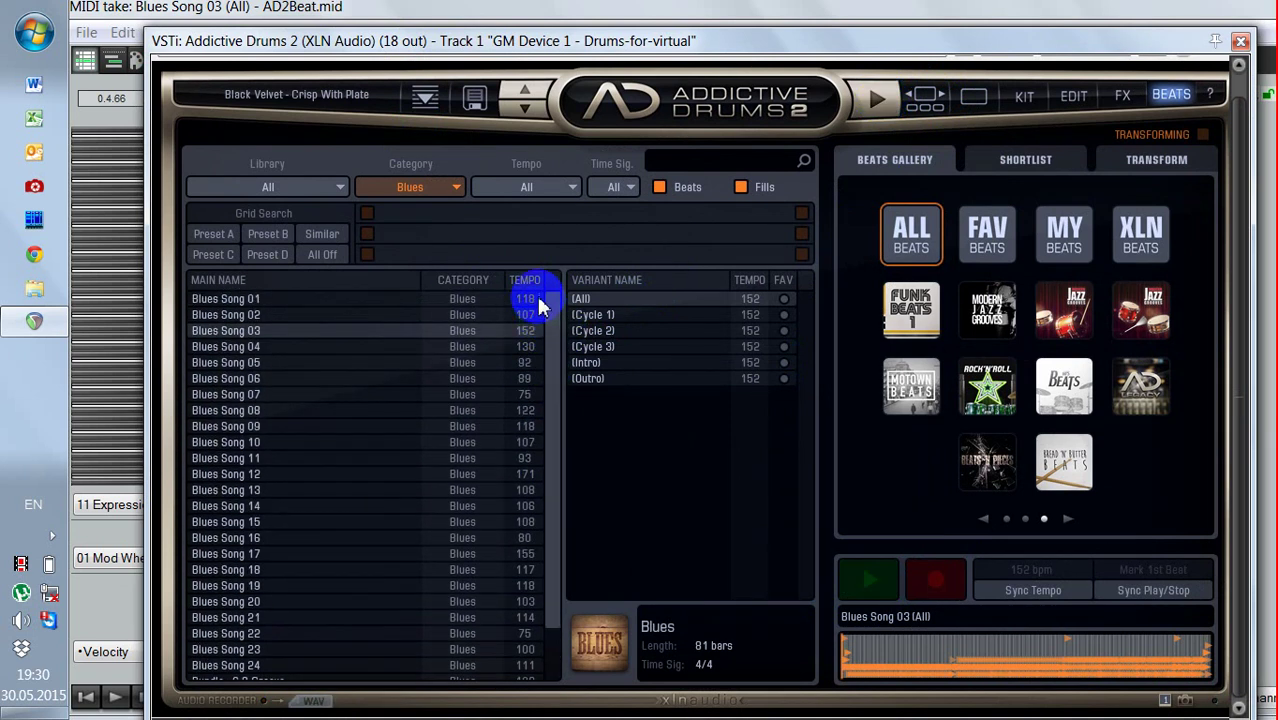
left_click(431, 348)
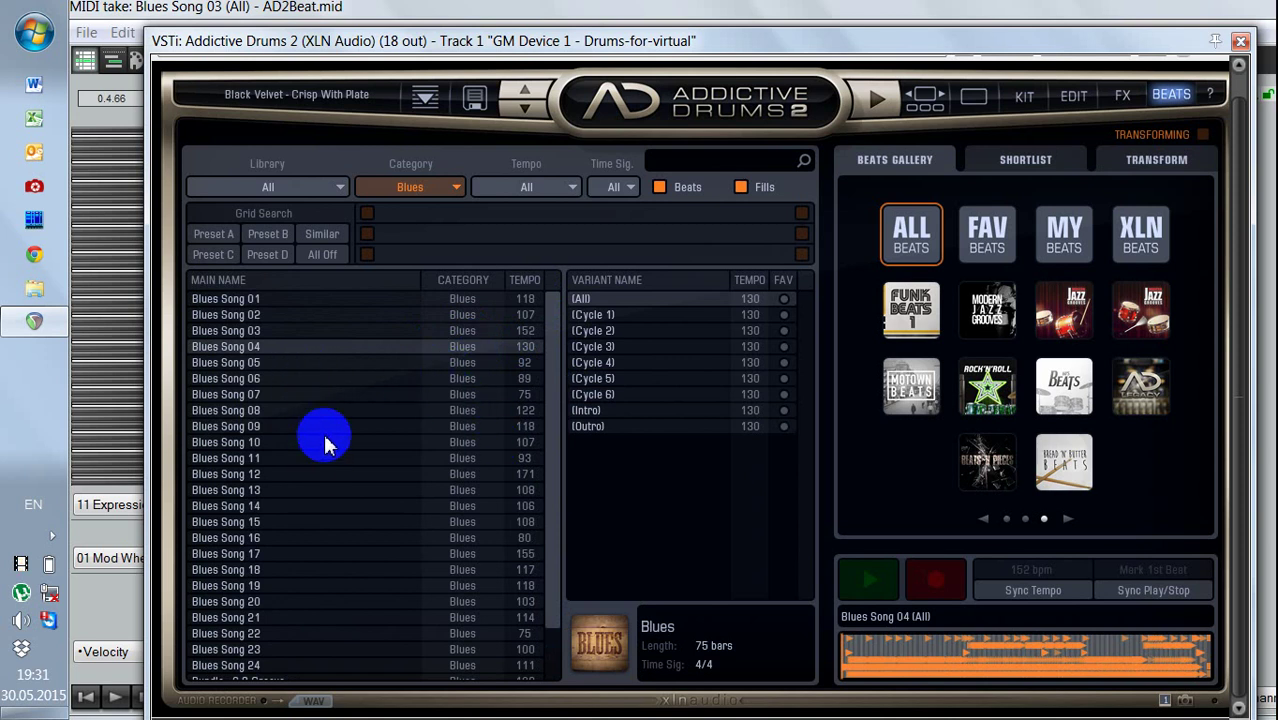
Step: Filter the beats to the Dance category and play the Adde - DIRTY beat in its (Arr.) variant
left_click(428, 190)
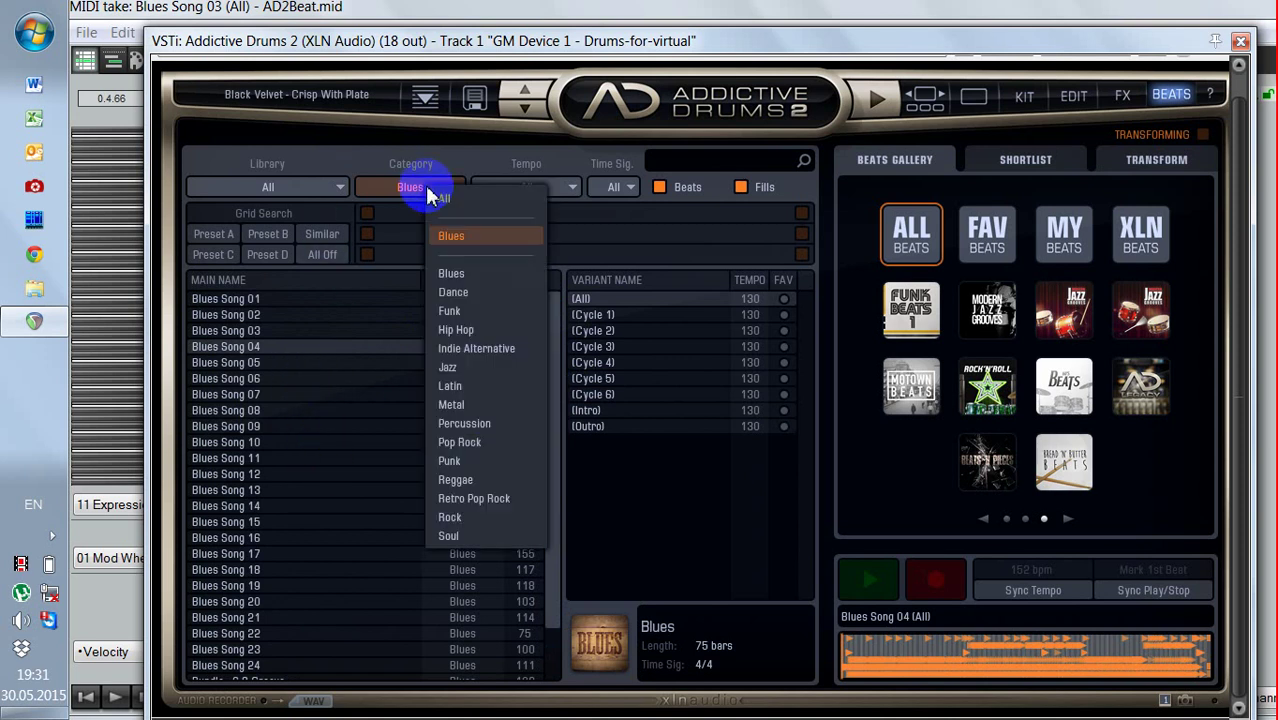
left_click(457, 292)
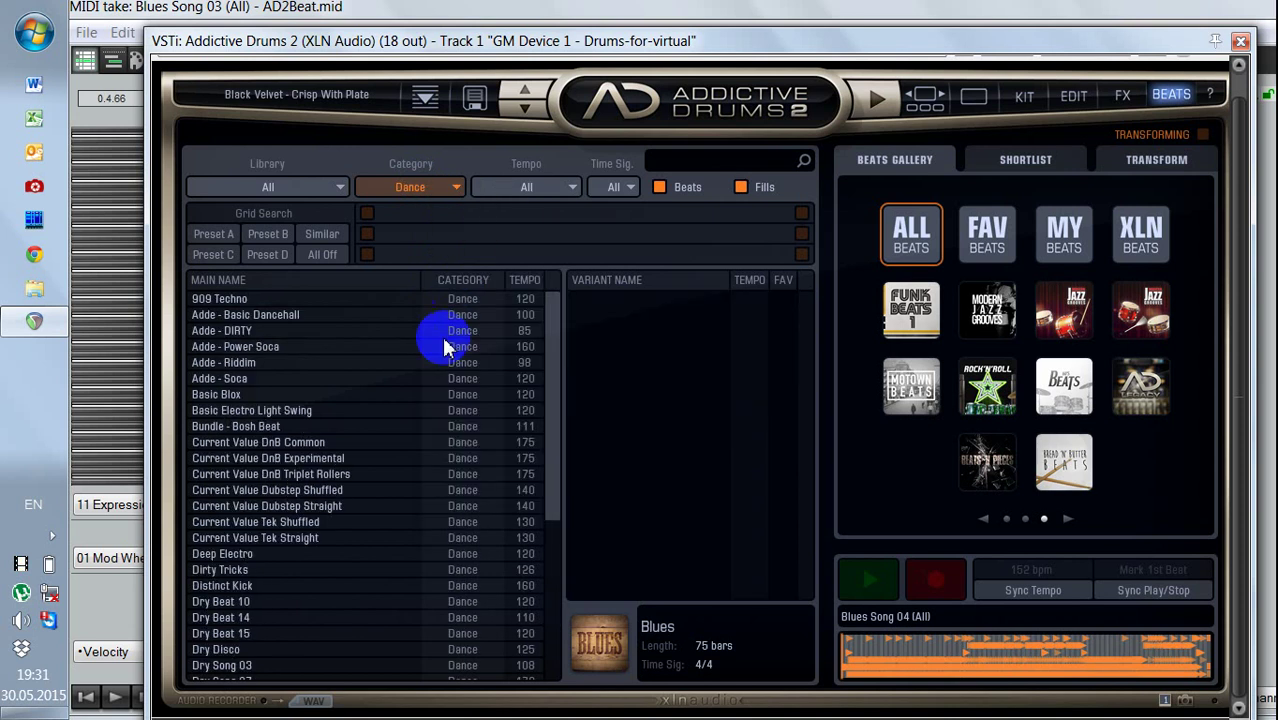
left_click(270, 332)
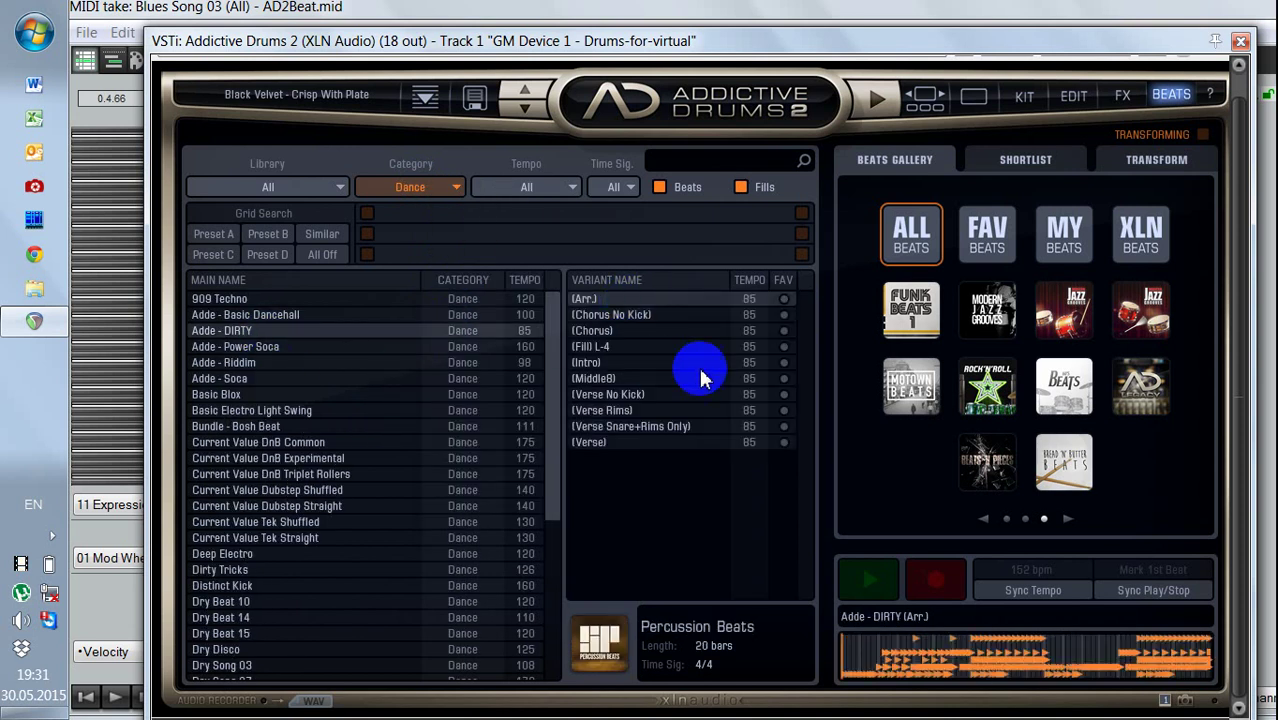
left_click(876, 97)
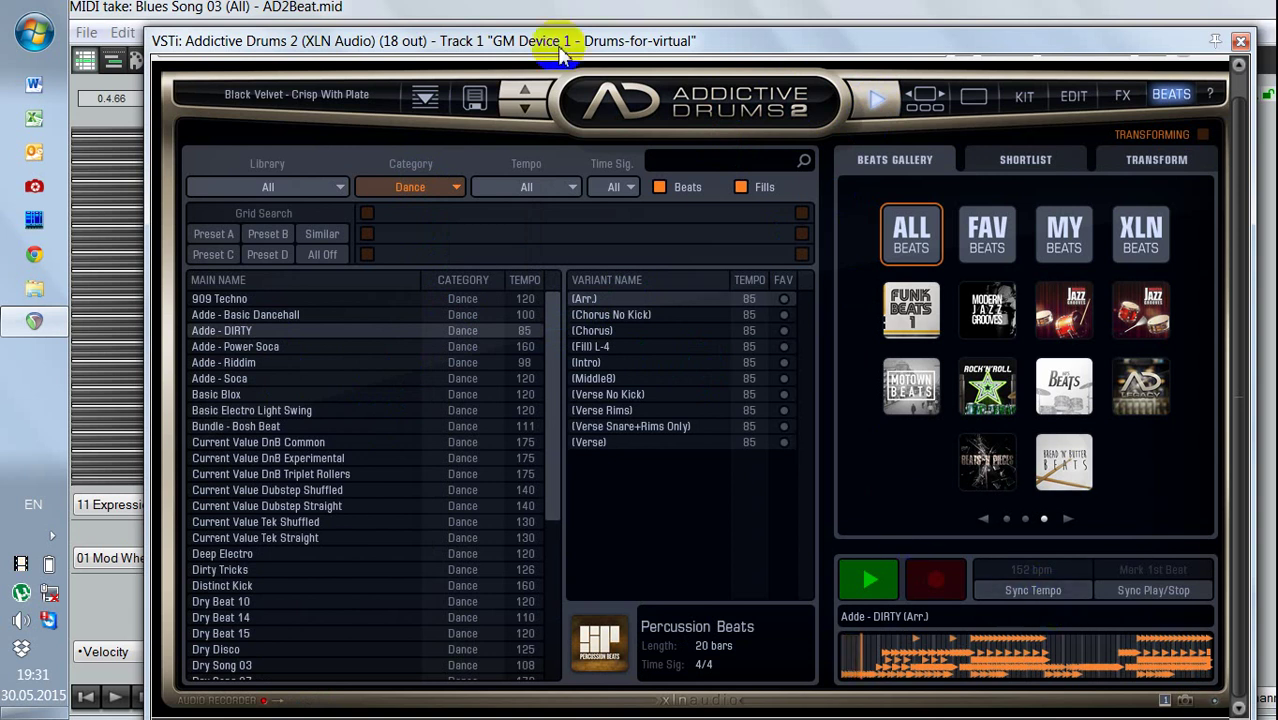
Step: Switch Sync Tempo on, off and on again while Adde - DIRTY (Arr.) plays, and stop the playback at its start
left_click_drag(548, 41, 432, 15)
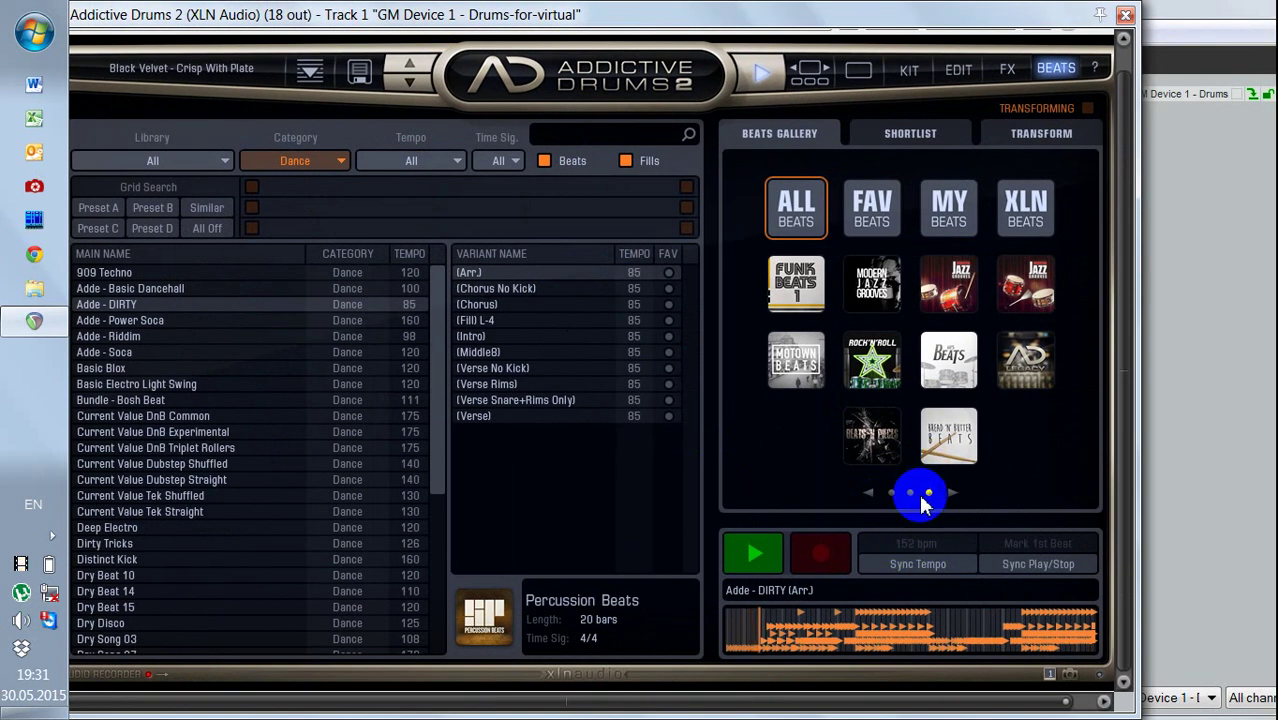
left_click(918, 568)
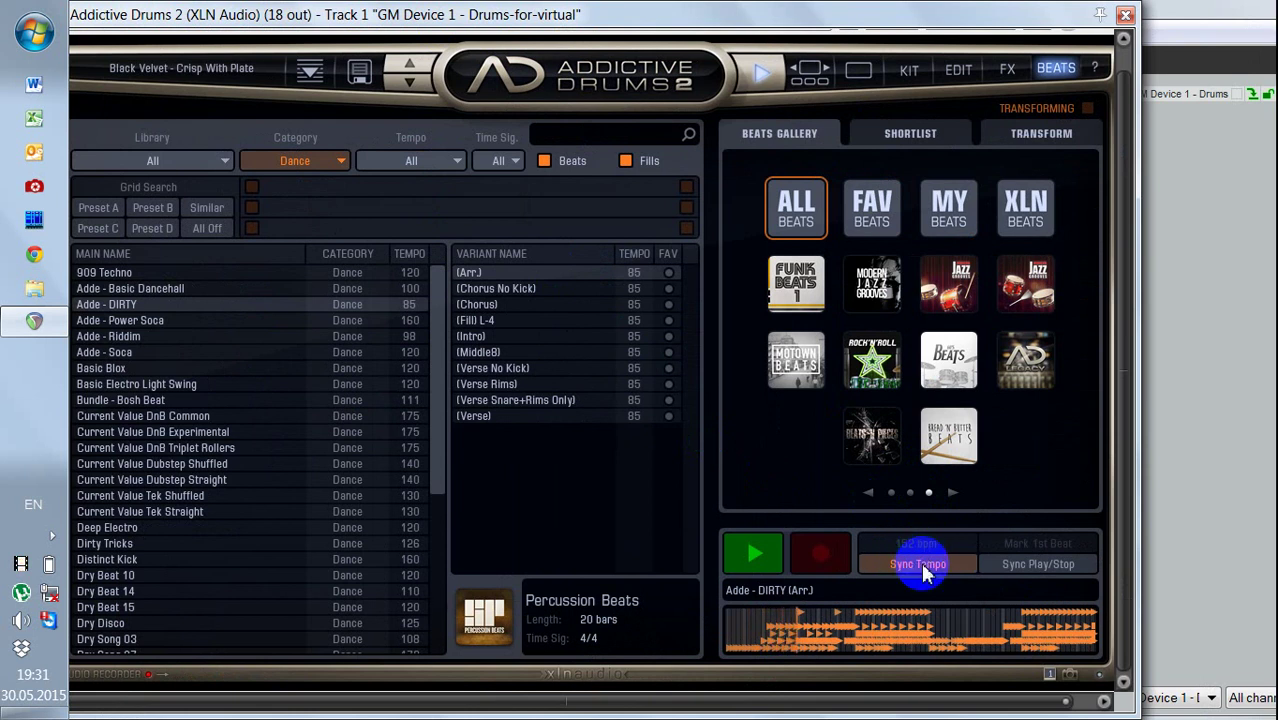
left_click(918, 566)
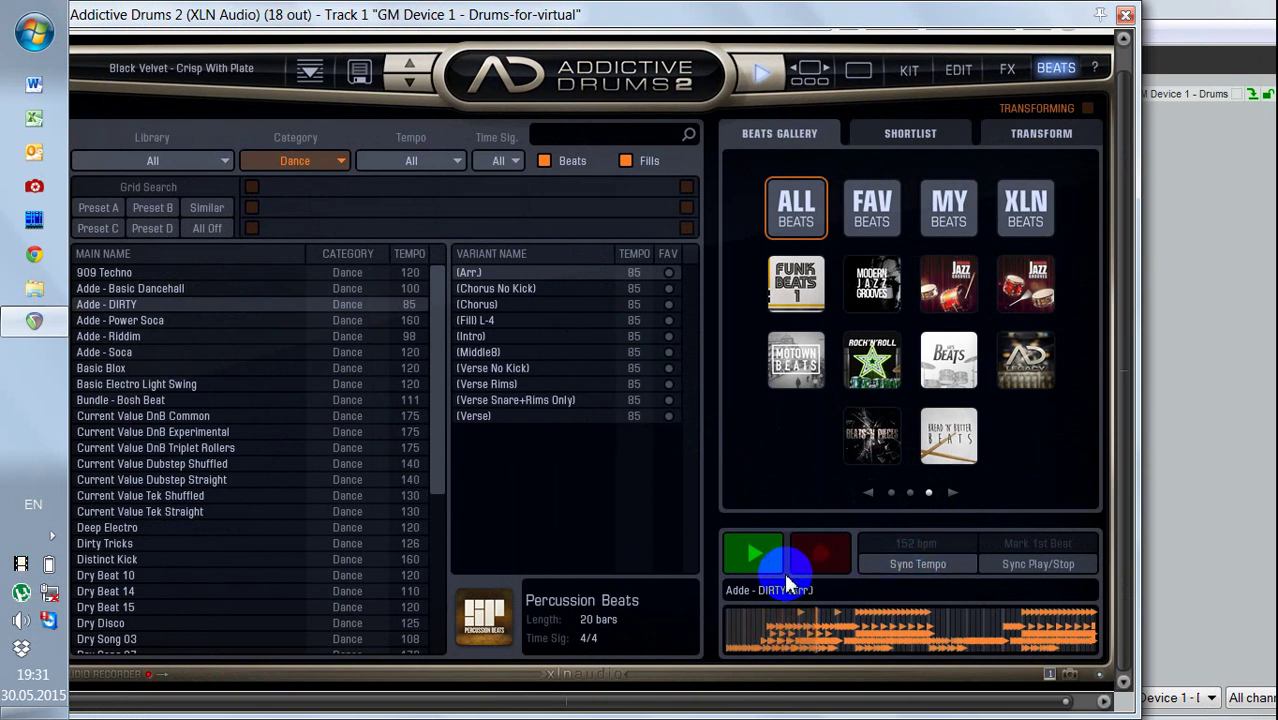
left_click(921, 577)
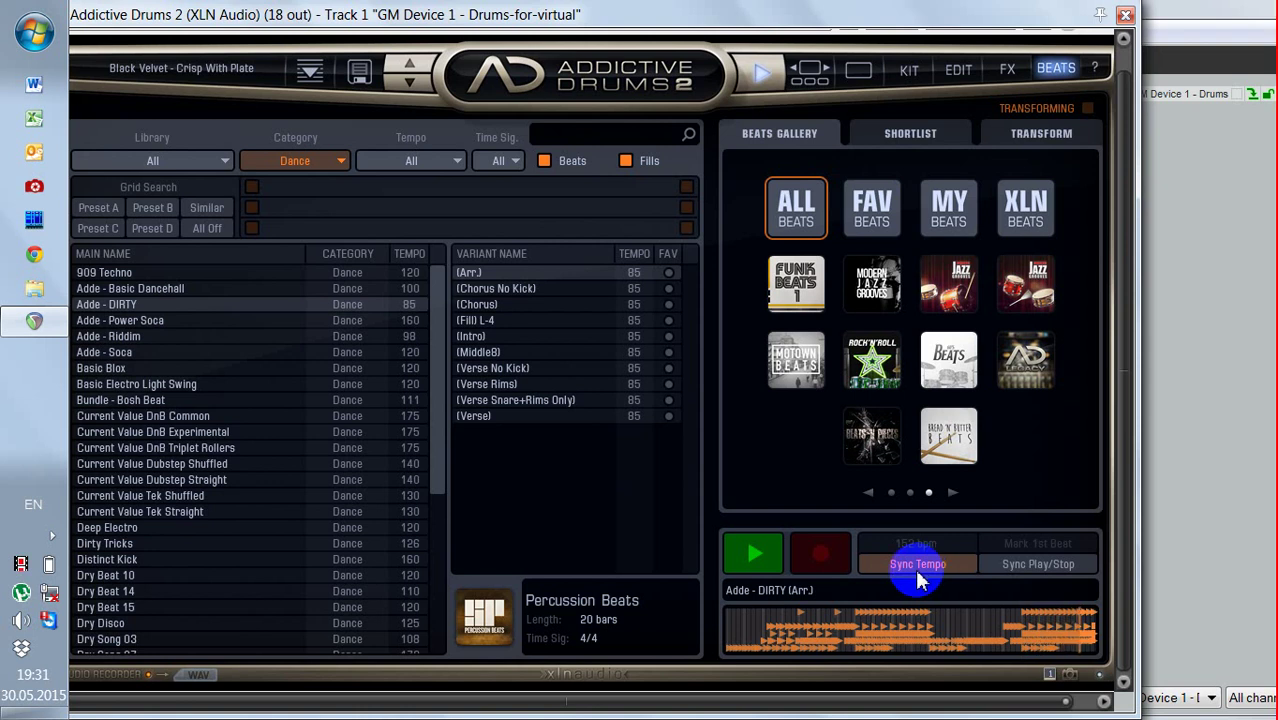
left_click(750, 556)
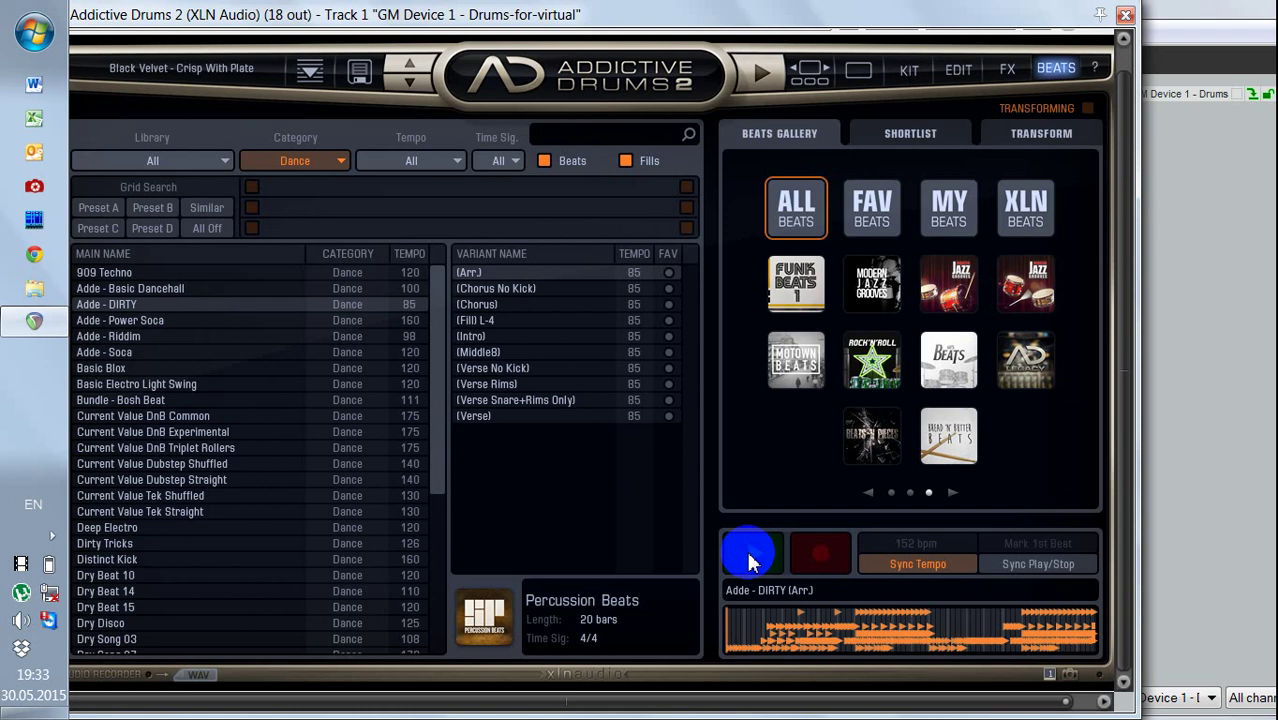
left_click(727, 614)
left_click(820, 25)
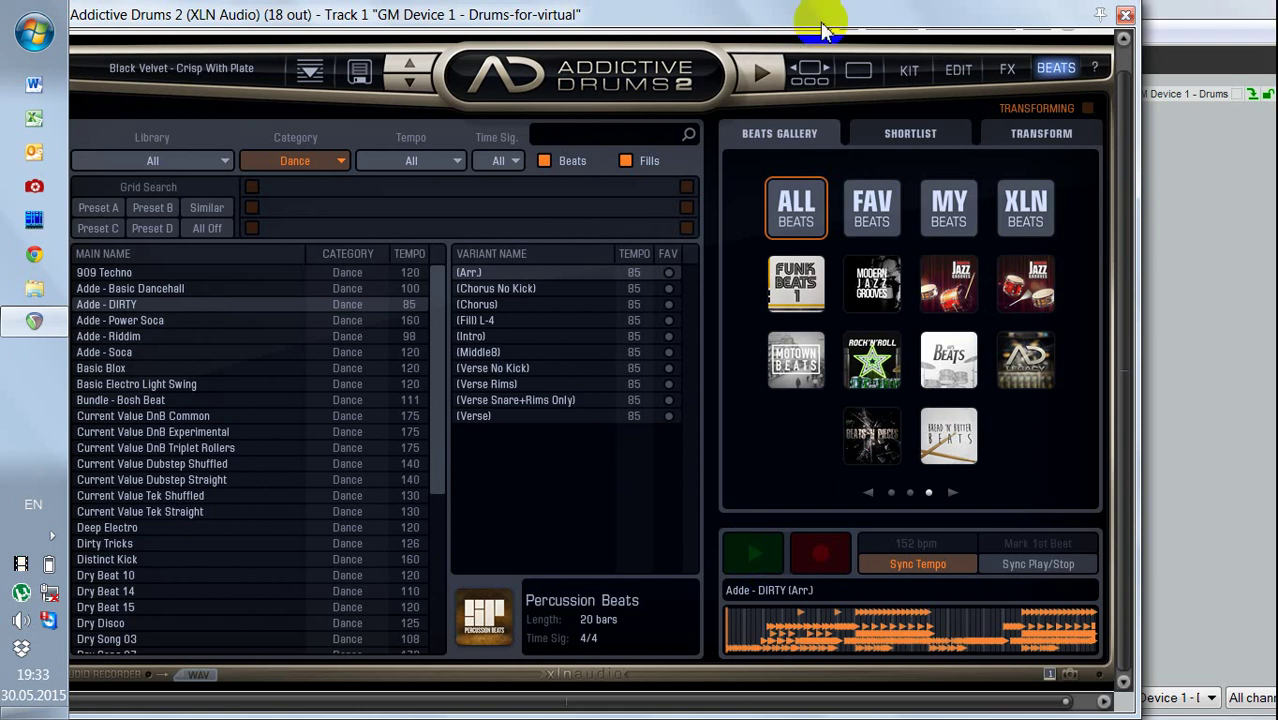